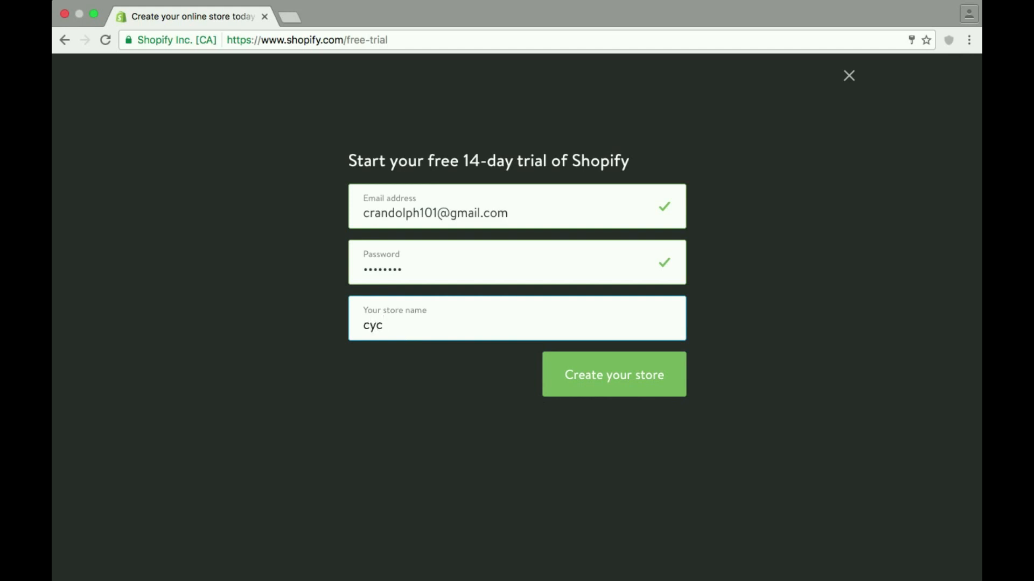
Step: Complete the store name on the trial form as cyclist
type("list")
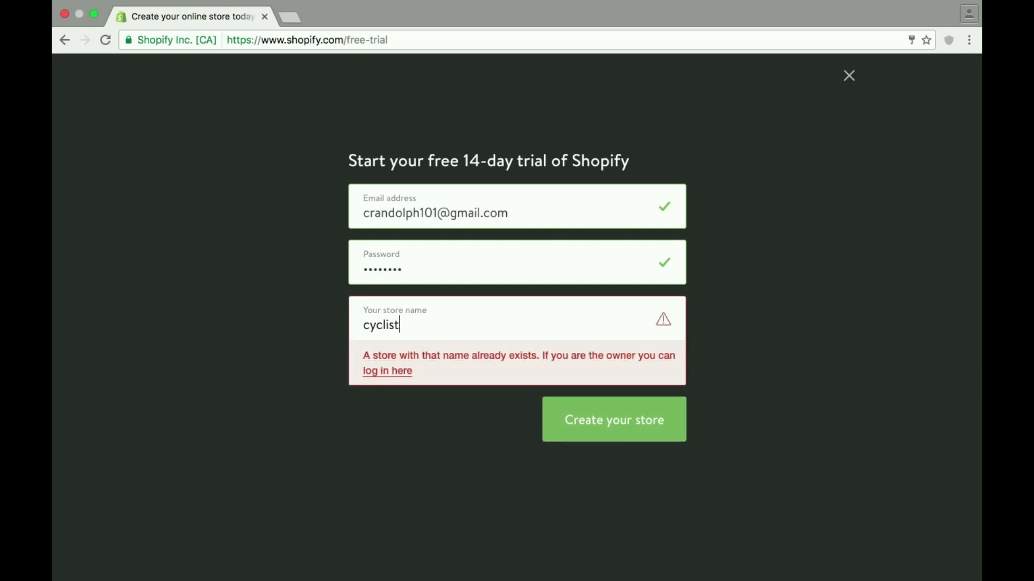
Step: Open the Namecheap website in a new browser tab
left_click(291, 16)
type("namech")
key("Return")
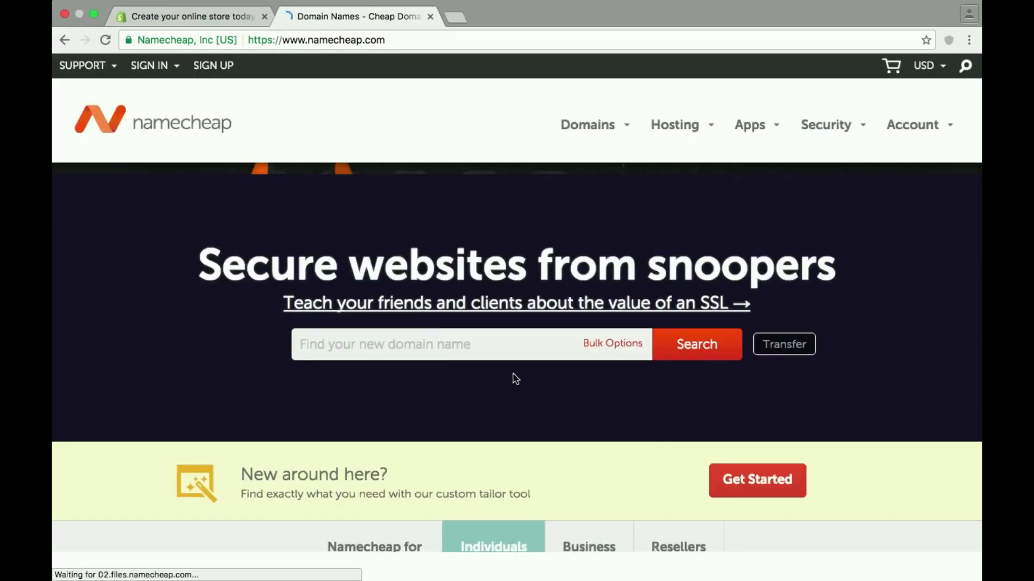
Step: Search Namecheap for the domain name procyclingshop
left_click(464, 350)
type("cycli")
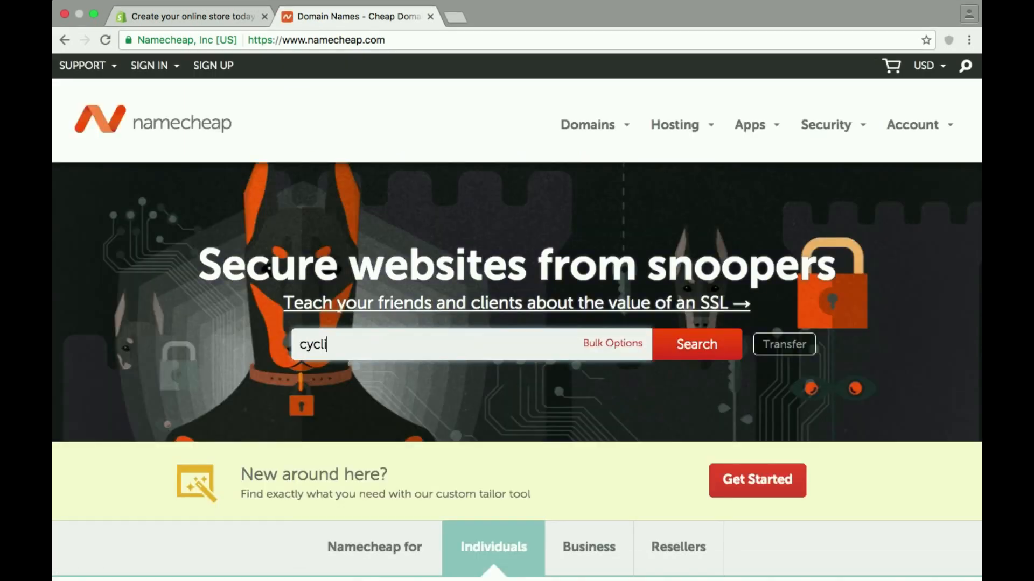
type("n")
key("BackSpace")
key("BackSpace")
key("BackSpace")
key("BackSpace")
key("BackSpace")
key("BackSpace")
type("p")
left_click(689, 350)
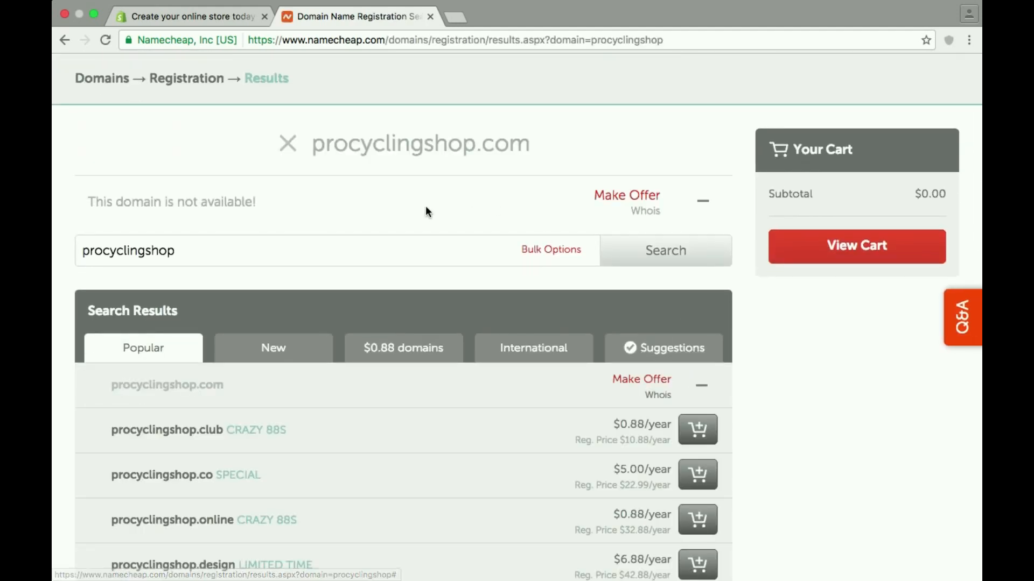
Step: Remove the "pro" prefix from the domain query and search for cyclingshop
left_click_drag(103, 251, 60, 247)
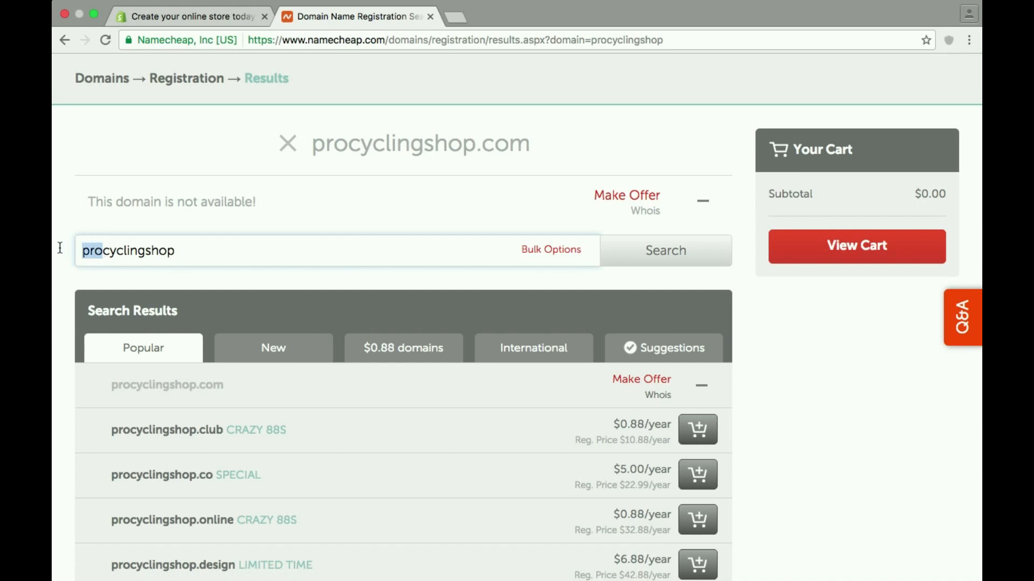
key("BackSpace")
key("Return")
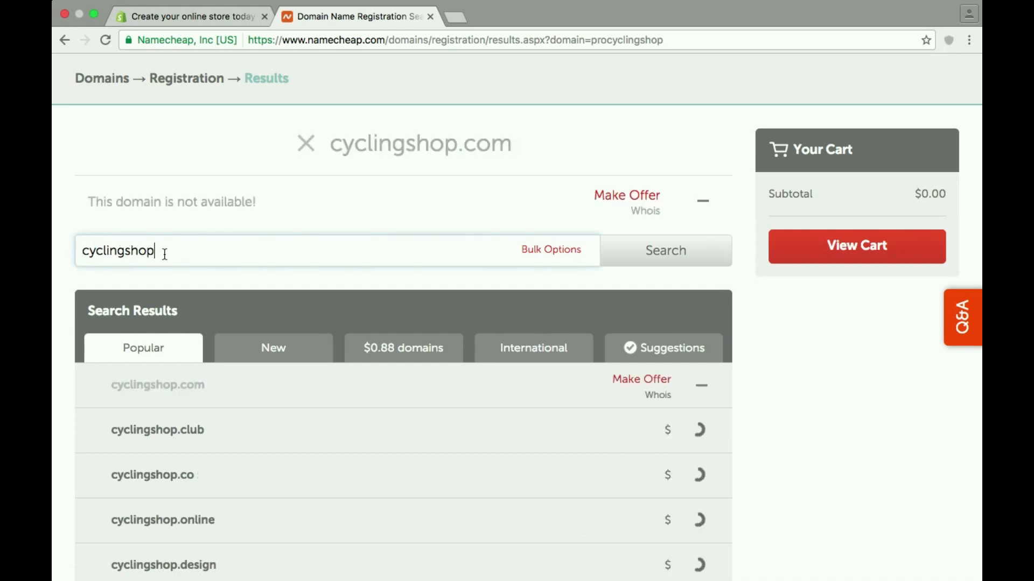
Step: Change the domain query to cyclingproshop and run the search
left_click_drag(164, 252, 124, 254)
type("proshop")
key("Return")
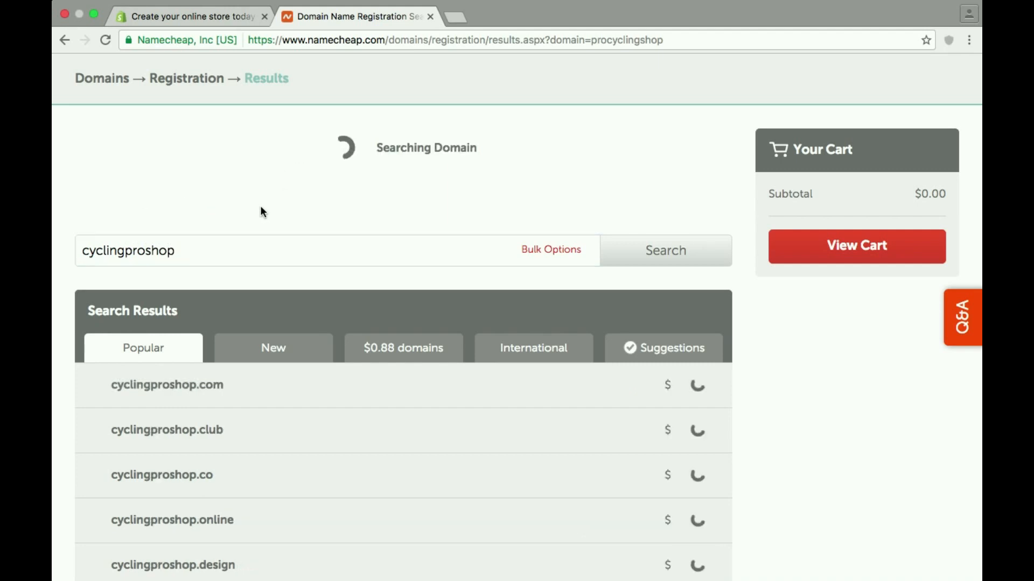
Step: Copy the name cyclingproshop, without the .com ending, from the domain result heading
triple_click(380, 141)
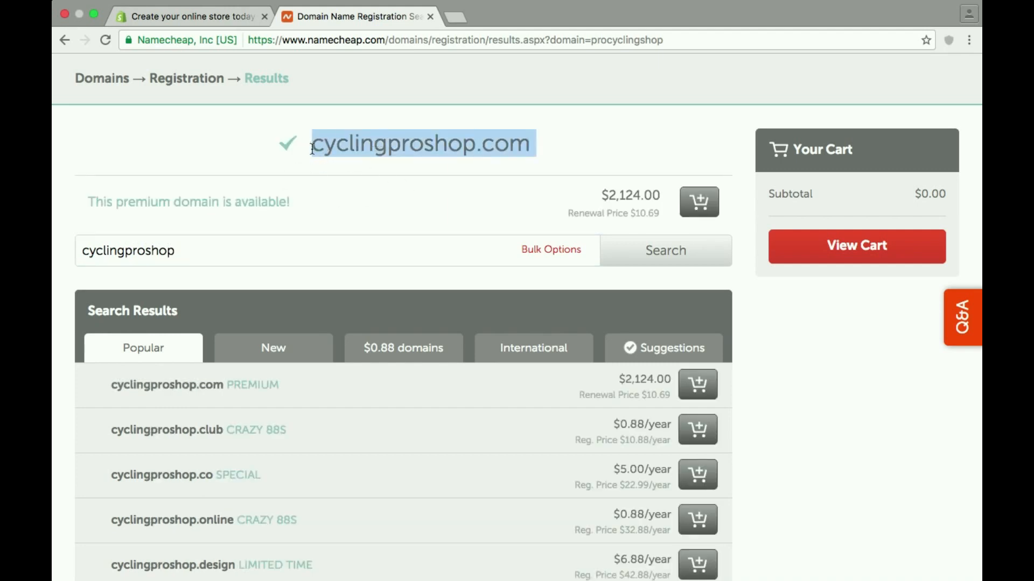
mouse_move(397, 139)
left_mouse_down()
mouse_move(477, 149)
mouse_move(391, 152)
left_mouse_up()
triple_click(391, 152)
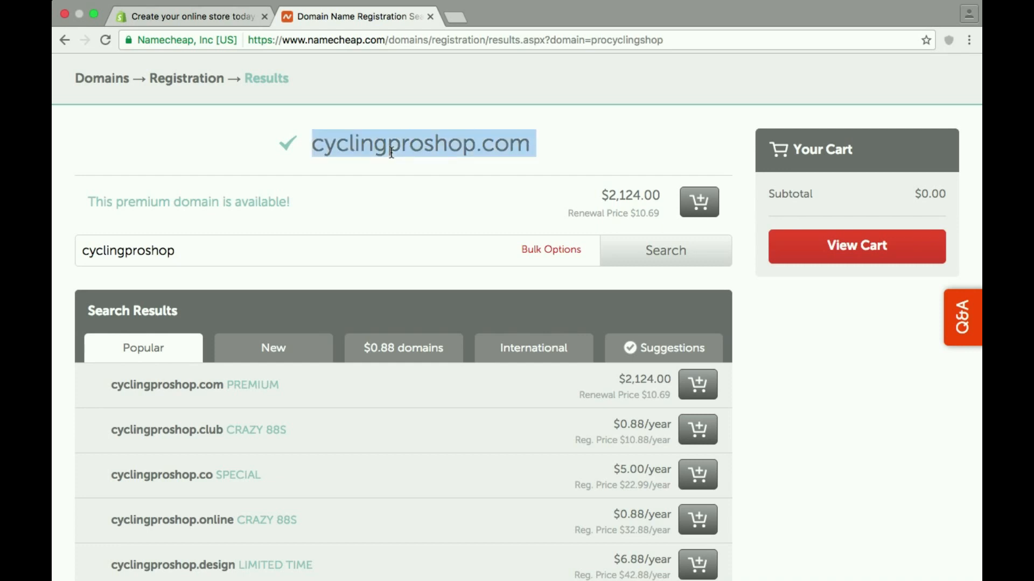
left_click(182, 17)
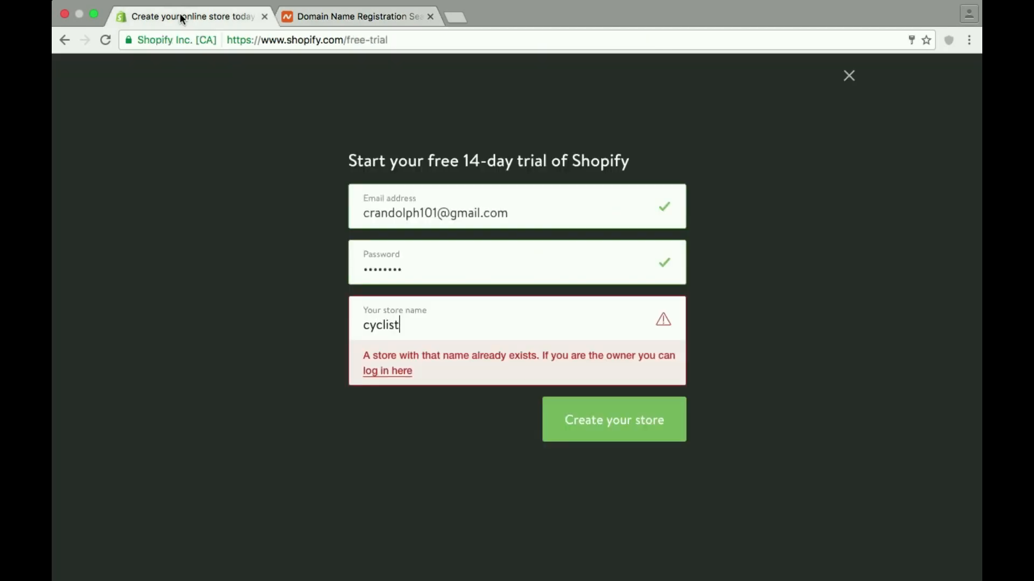
left_click(380, 17)
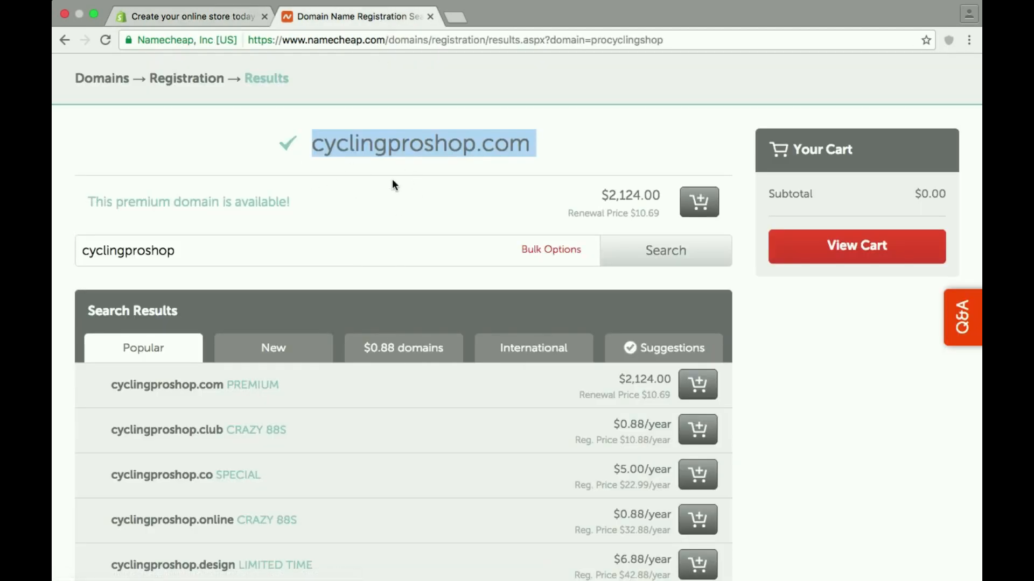
double_click(381, 135)
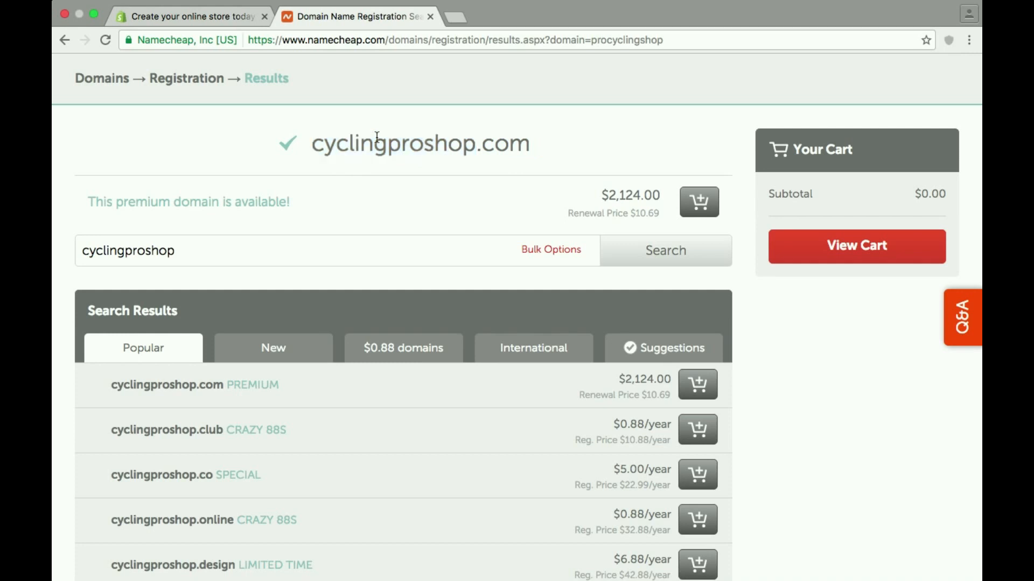
triple_click(378, 136)
left_click(387, 143)
left_click_drag(473, 144, 311, 144)
key("super+c")
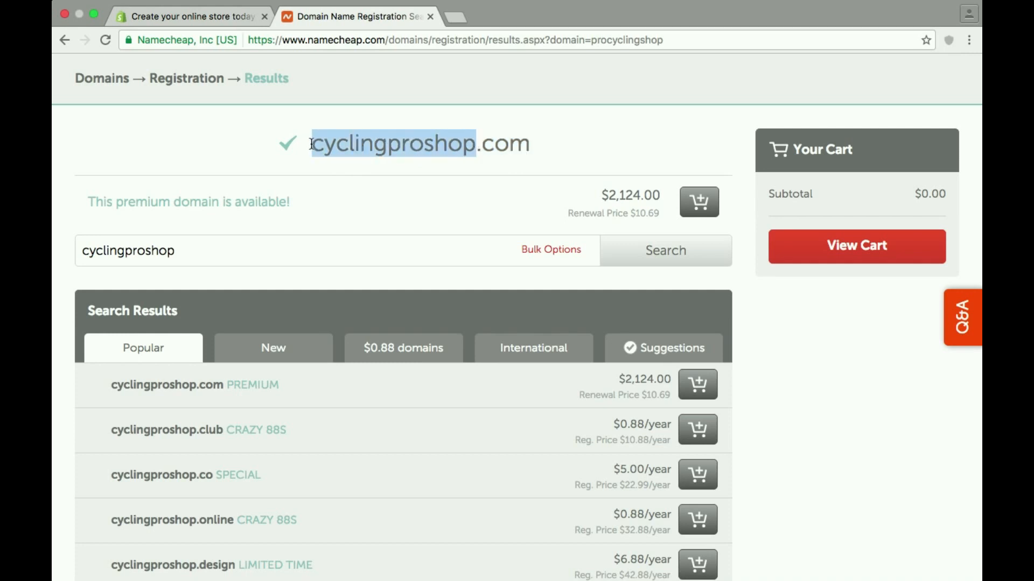
Step: Replace the store name on the Shopify trial form with cyclingproshop and create the store, letting the browser save the login
left_click(227, 22)
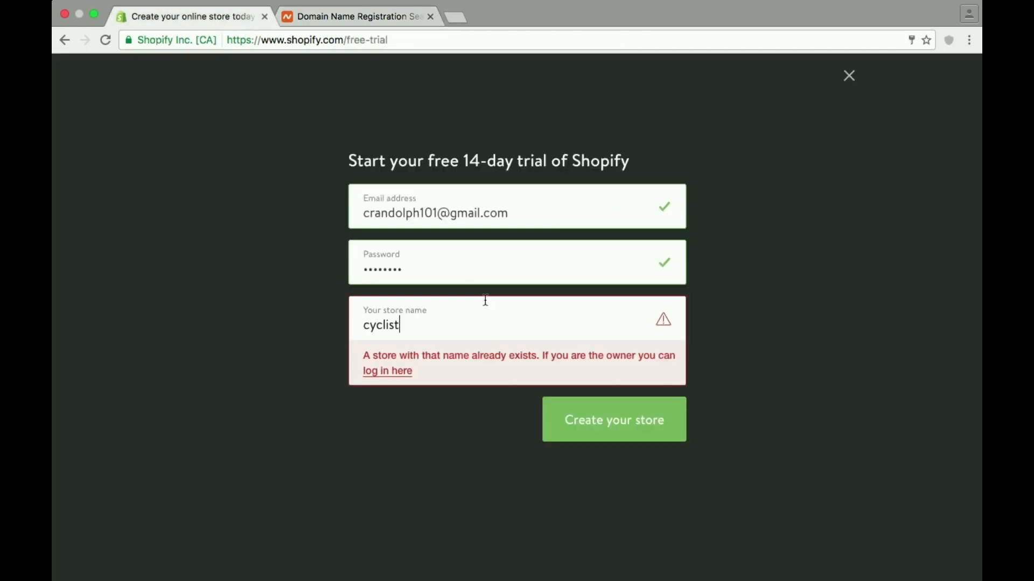
double_click(436, 319)
key("super+v")
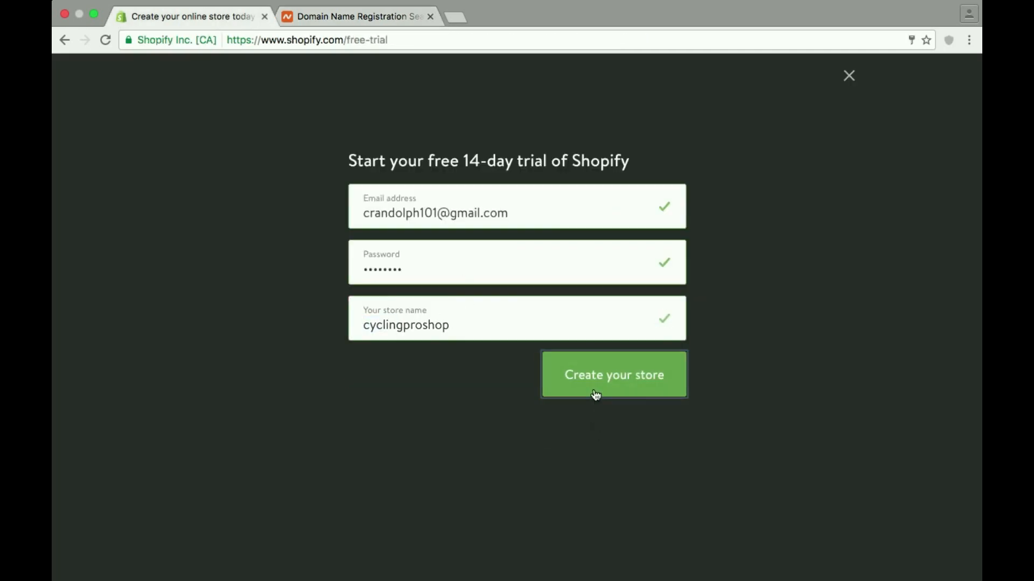
left_click(593, 394)
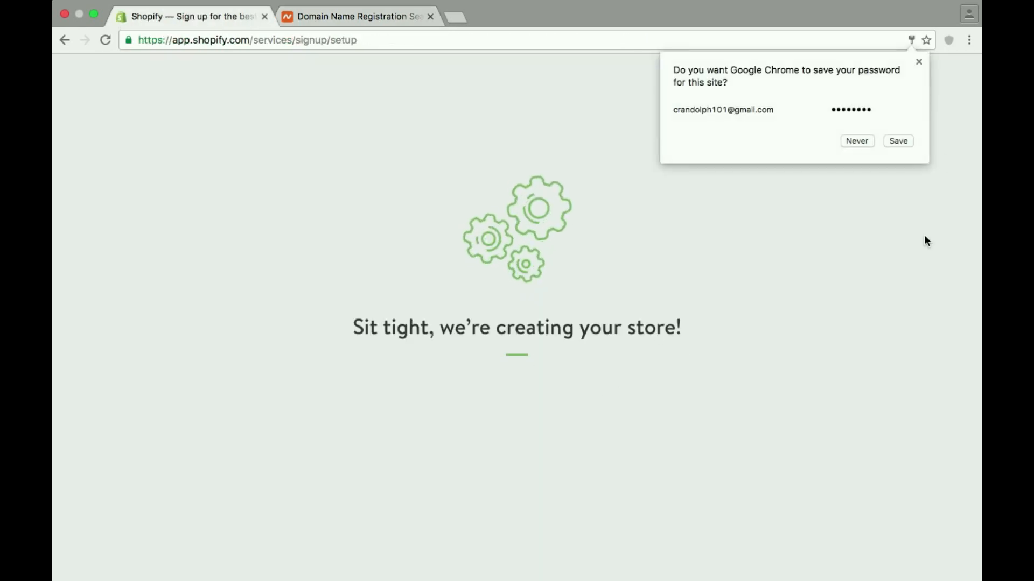
left_click(894, 141)
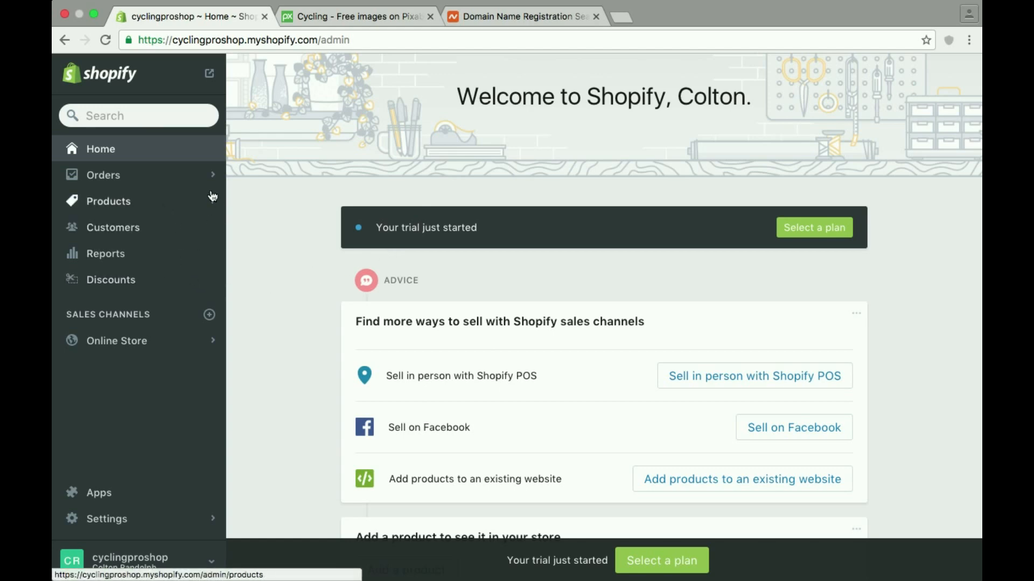
Step: Go from the online store's theme settings to the Shopify Theme Store and show only free themes
left_click(132, 344)
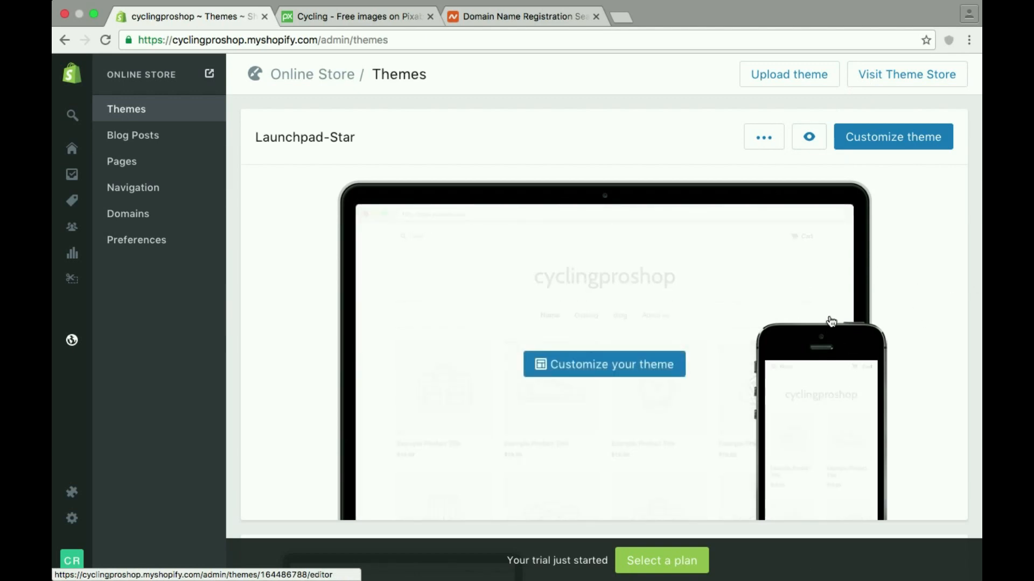
left_click(796, 79)
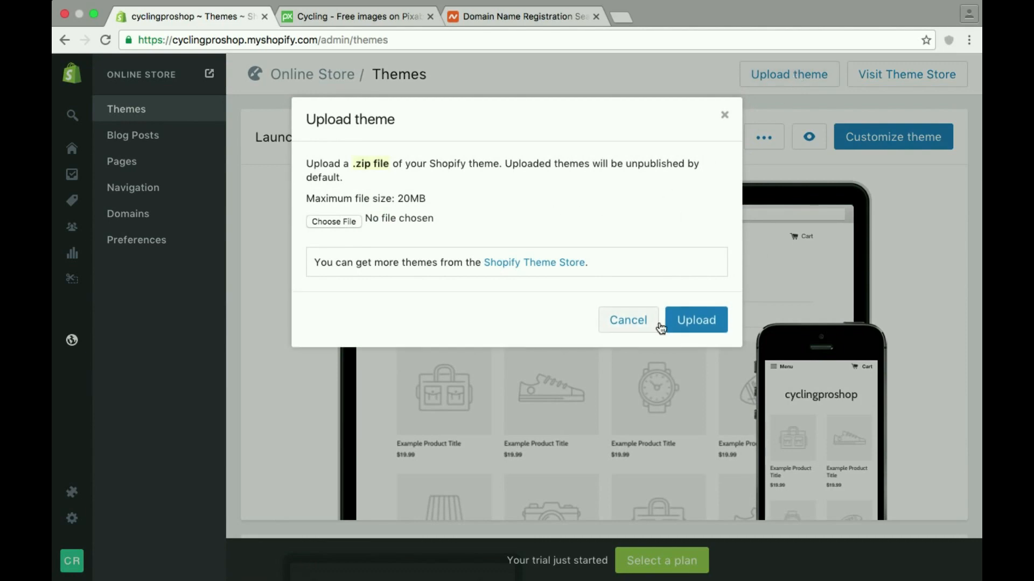
left_click(656, 321)
left_click(886, 79)
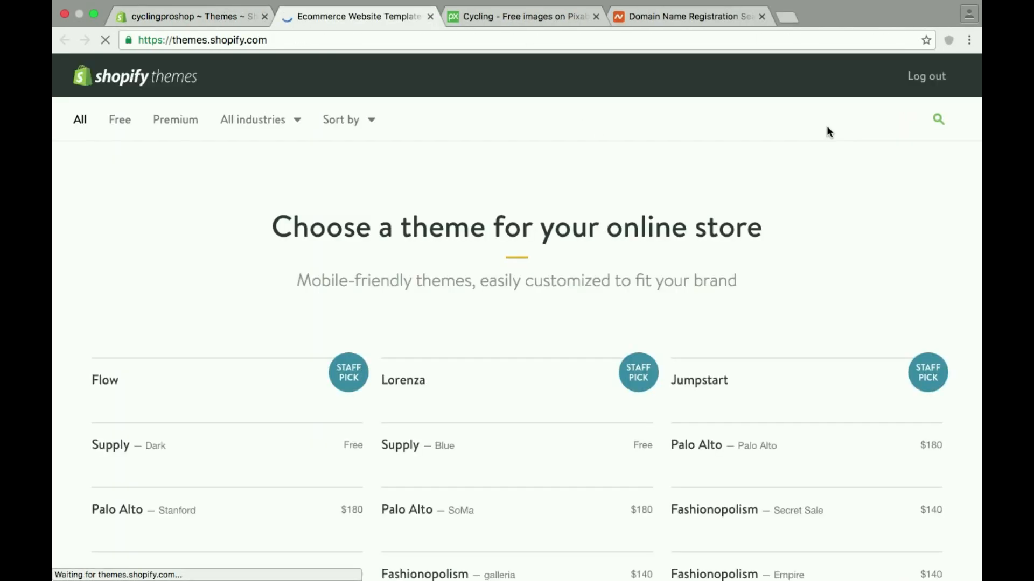
left_click(127, 131)
left_click_drag(306, 205, 296, 207)
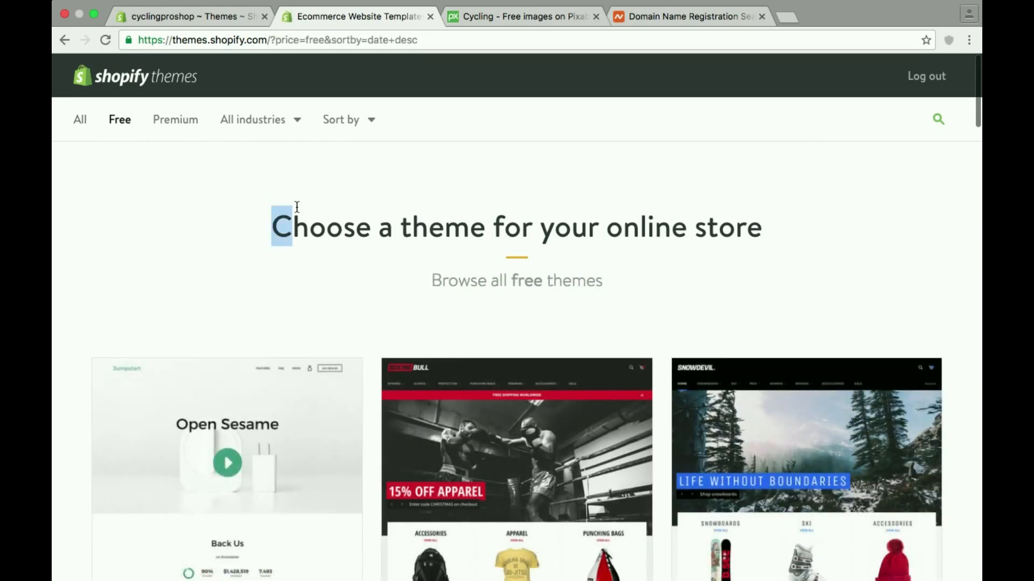
Step: Find the free Brooklyn theme and install it, publishing it as the store's theme
scroll(296, 206, "down", 2)
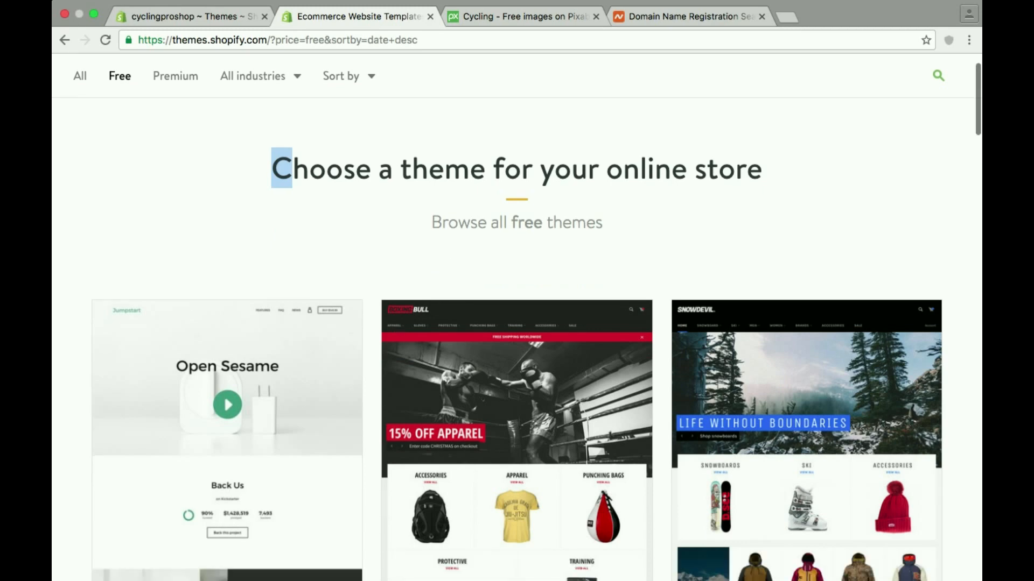
scroll(296, 207, "down", 7)
scroll(296, 207, "down", 12)
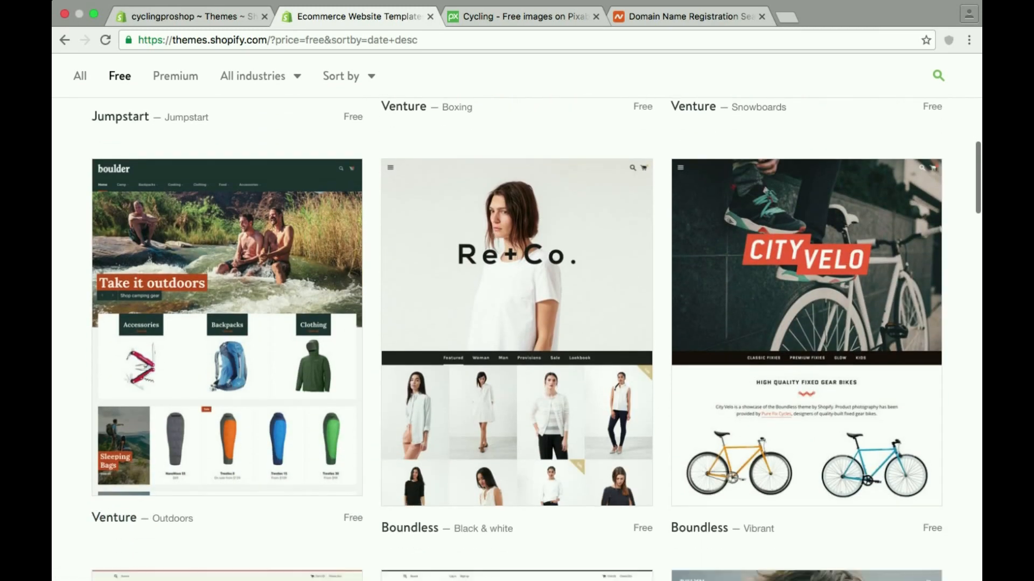
scroll(722, 259, "down", 14)
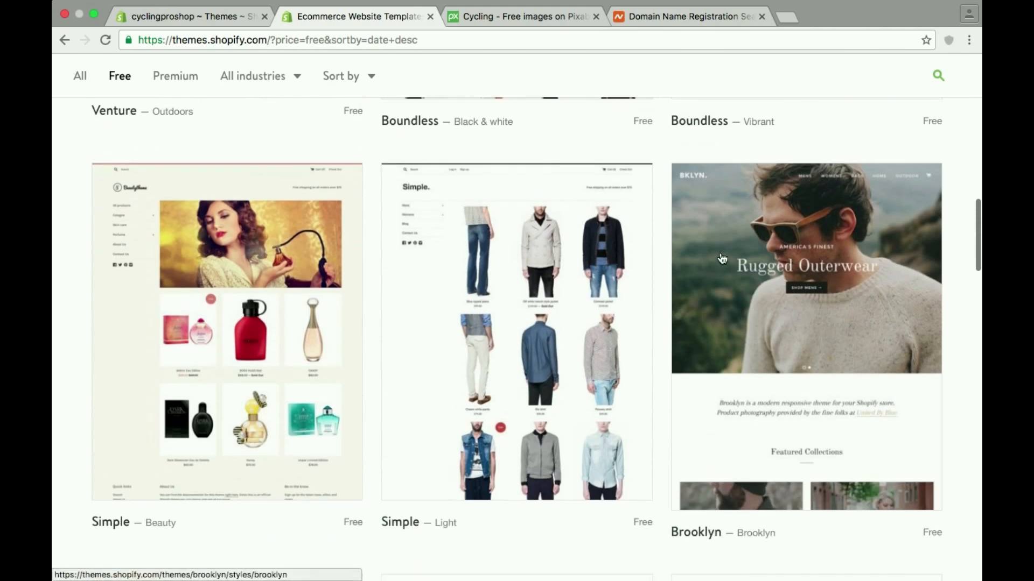
left_click(858, 300)
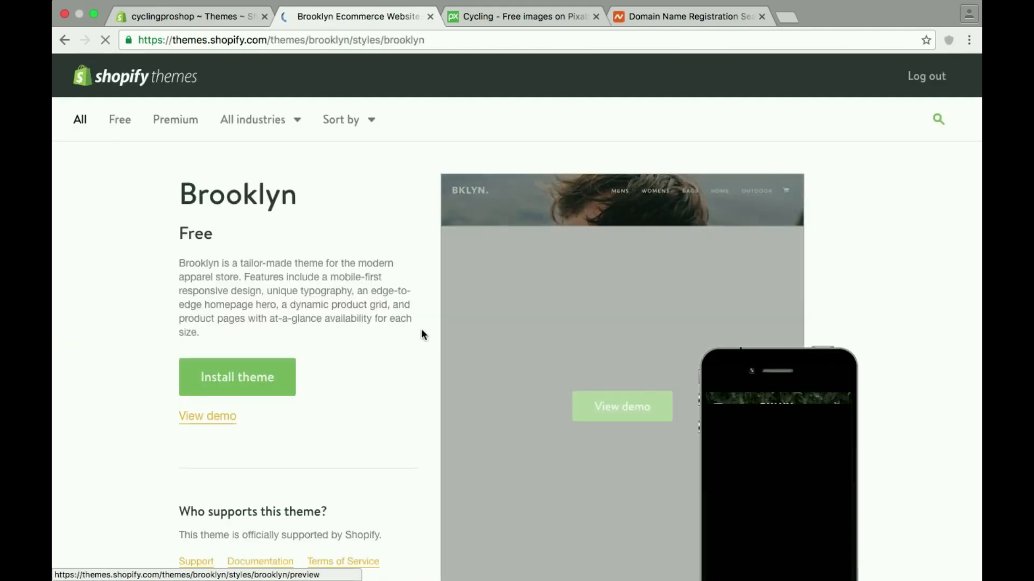
left_click(231, 376)
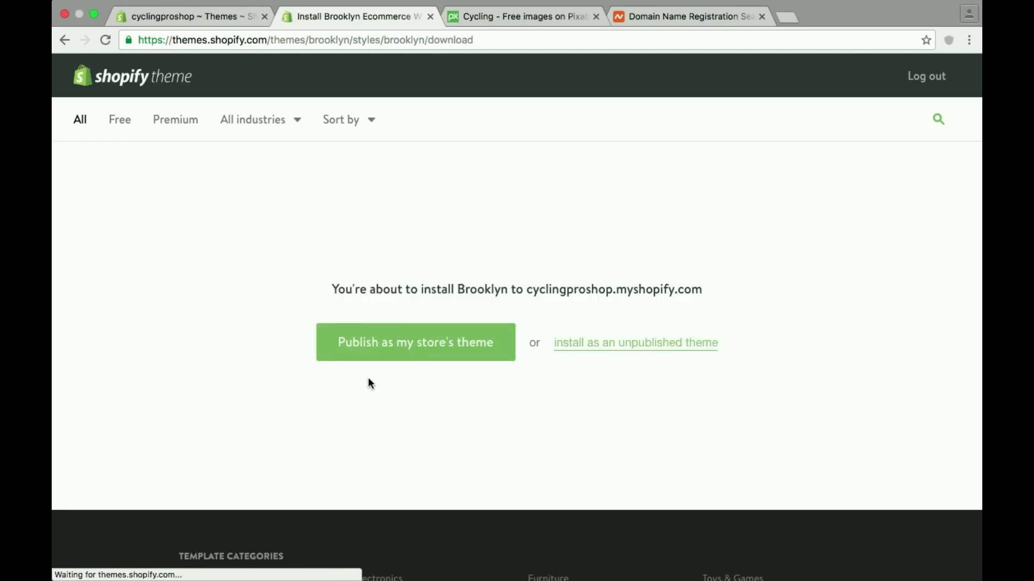
left_click(357, 347)
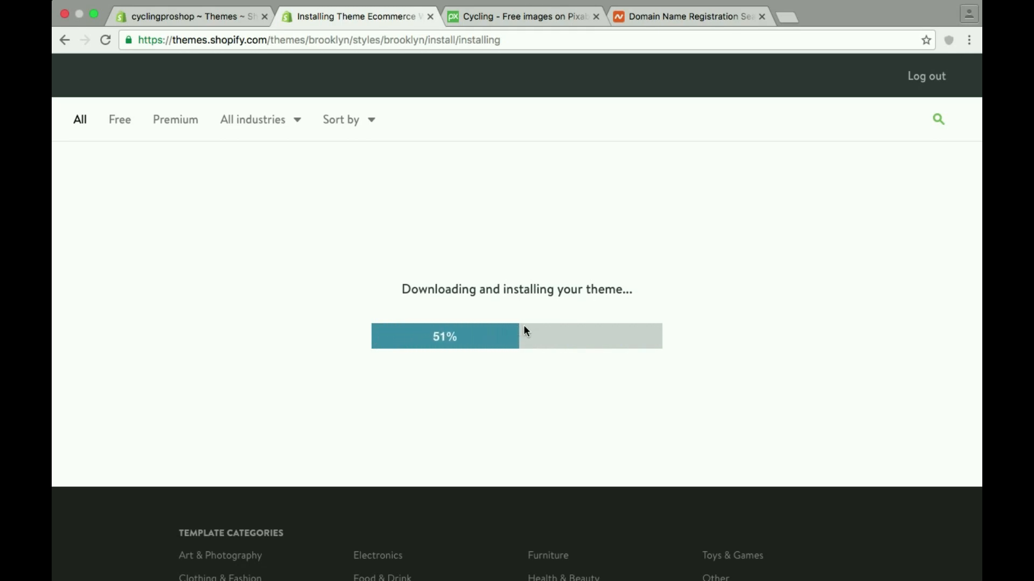
Step: Switch to the Pixabay cycling results and open the photo of the road cyclist riding towards the camera
left_click(473, 22)
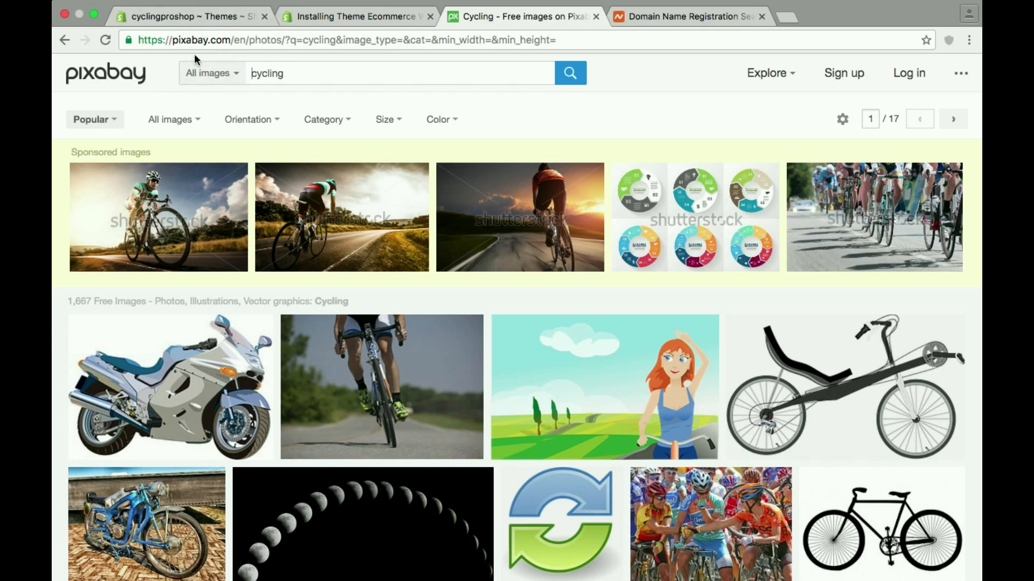
double_click(269, 75)
left_click(363, 388)
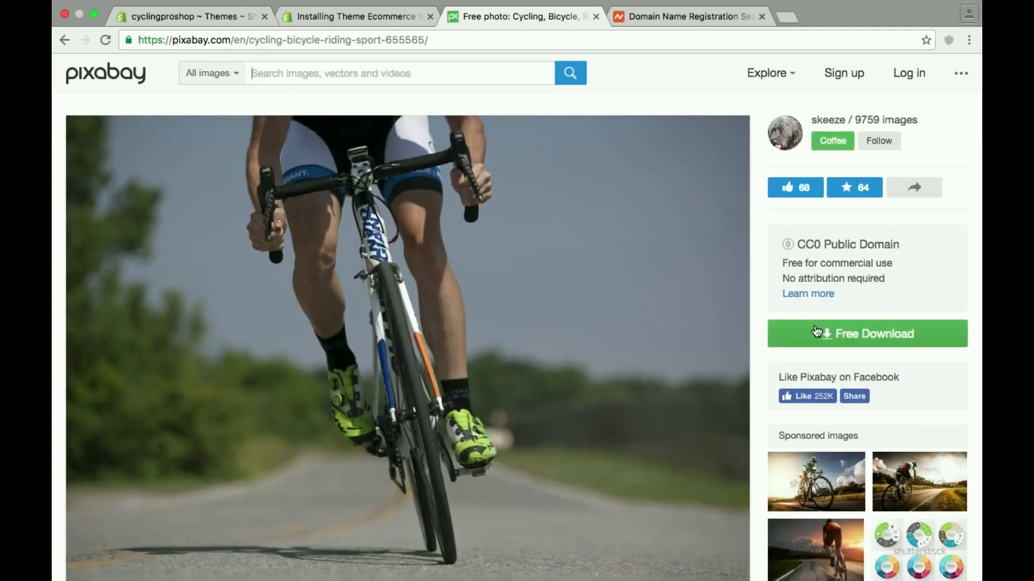
Step: Download the cyclist photo in size M (1280×914), solving the captcha
left_click(815, 337)
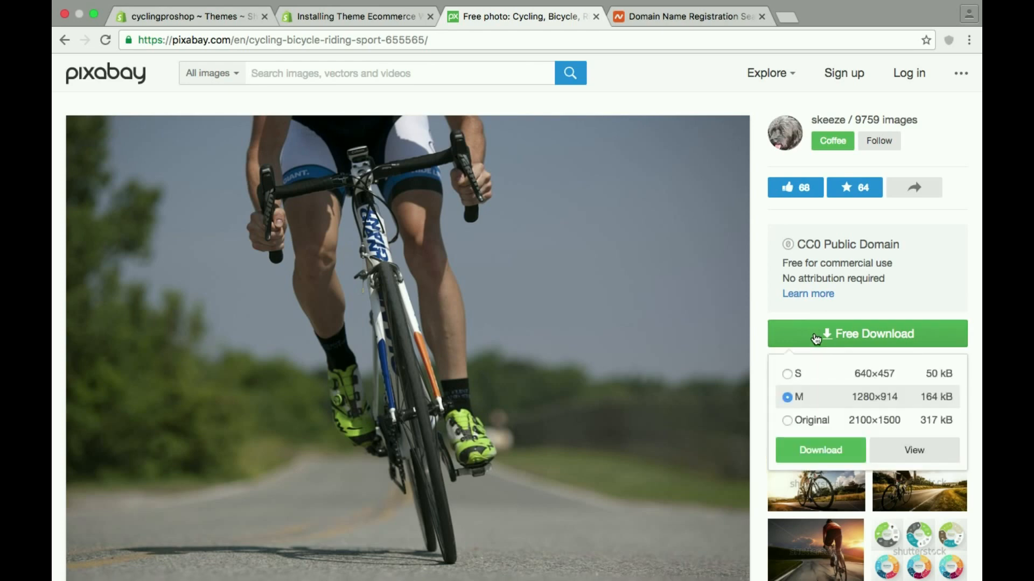
left_click(817, 450)
left_click(481, 379)
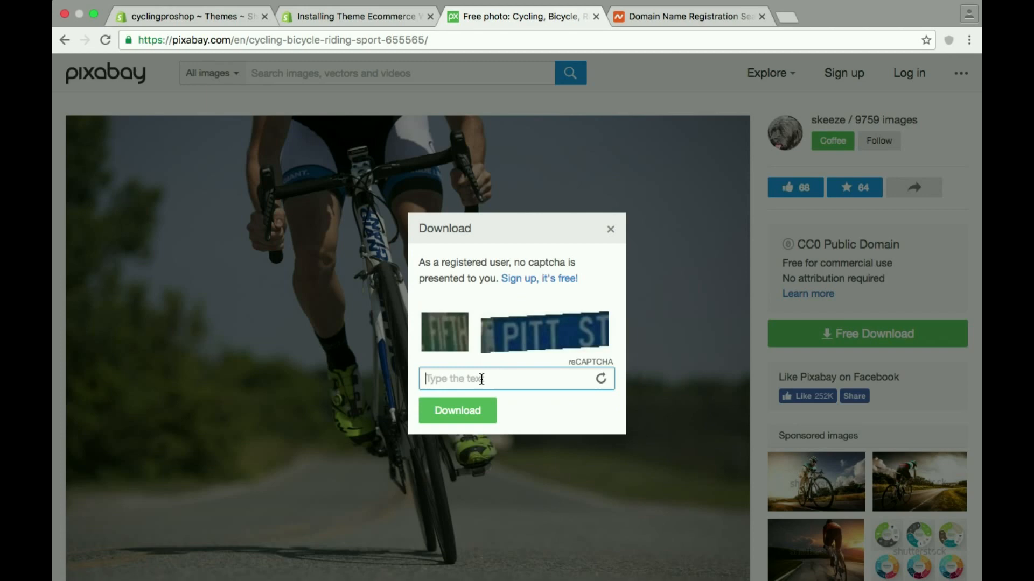
type("fifth pitt st")
left_click(472, 411)
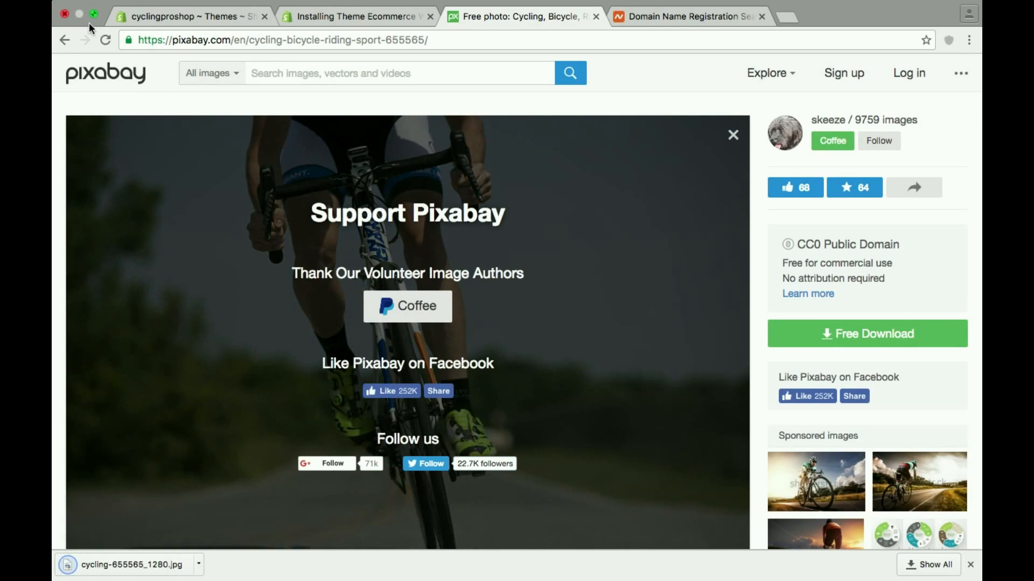
Step: Return to the Shopify theme installation tab, go to the store's themes and open the Brooklyn theme for customization
left_click(352, 16)
left_click(495, 365)
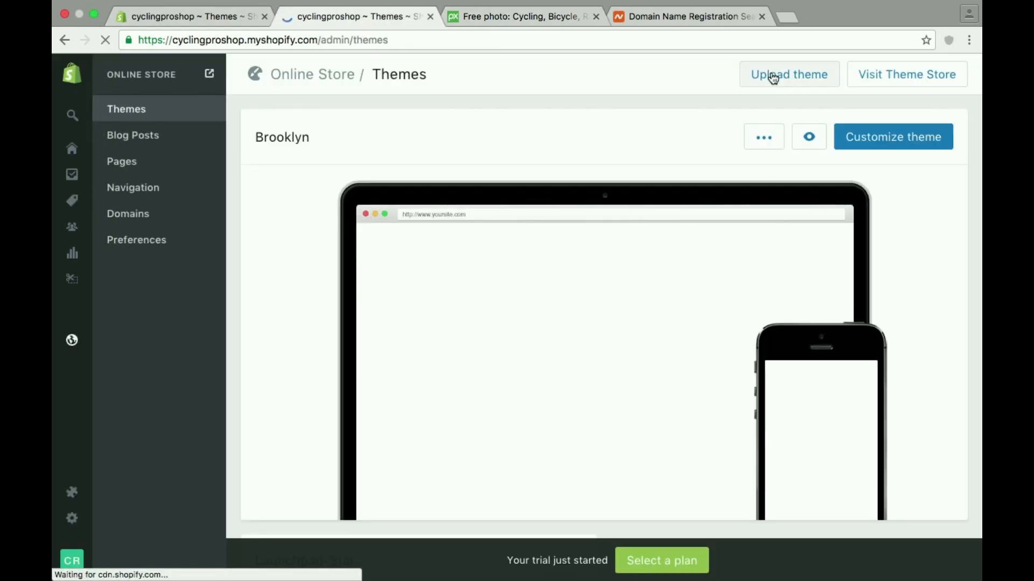
scroll(517, 148, "down", 2)
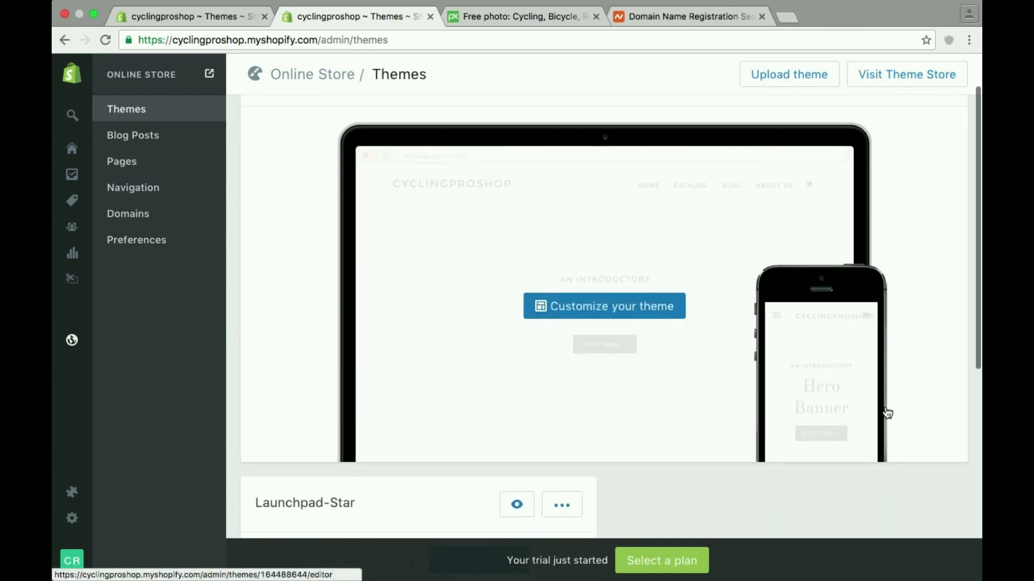
left_click(588, 311)
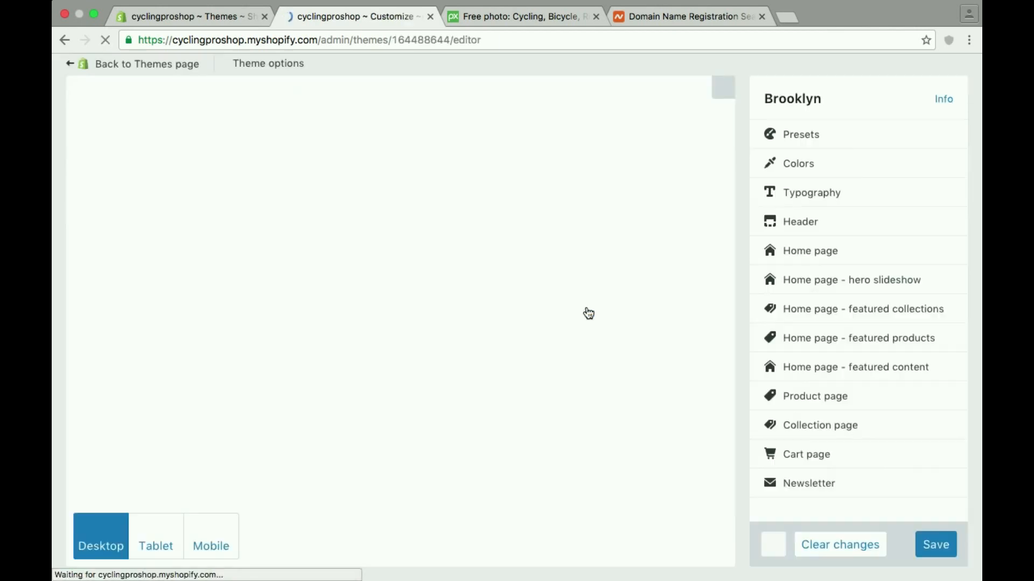
Step: Open the theme's home page section settings and set the third section, Featured collections, to (none)
left_click(794, 284)
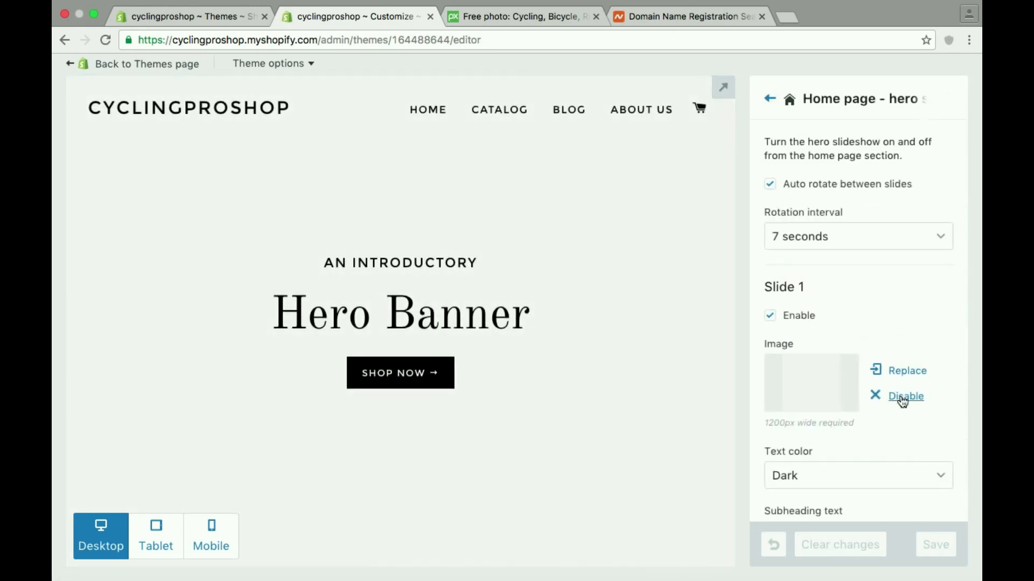
left_click(770, 101)
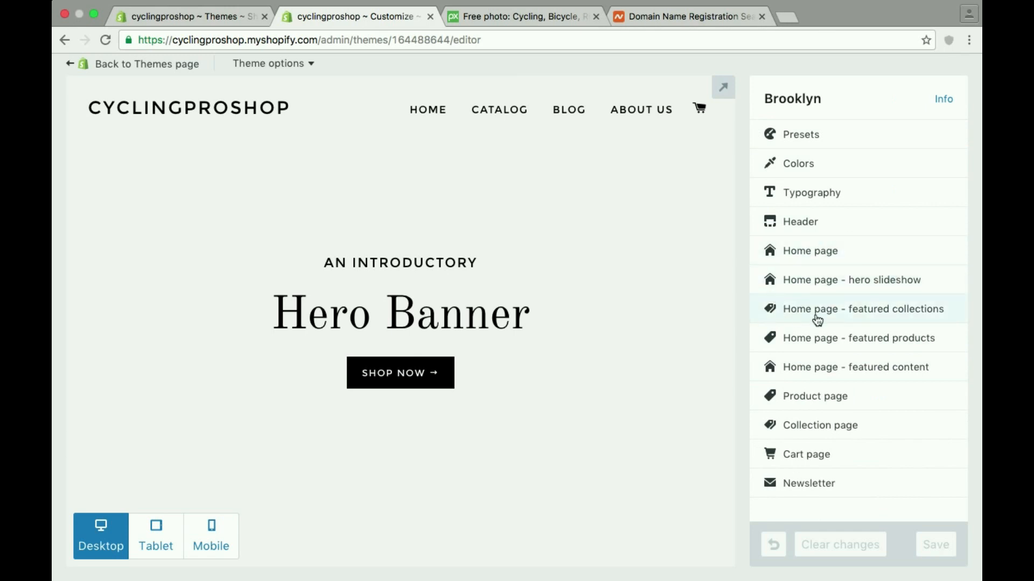
left_click(786, 252)
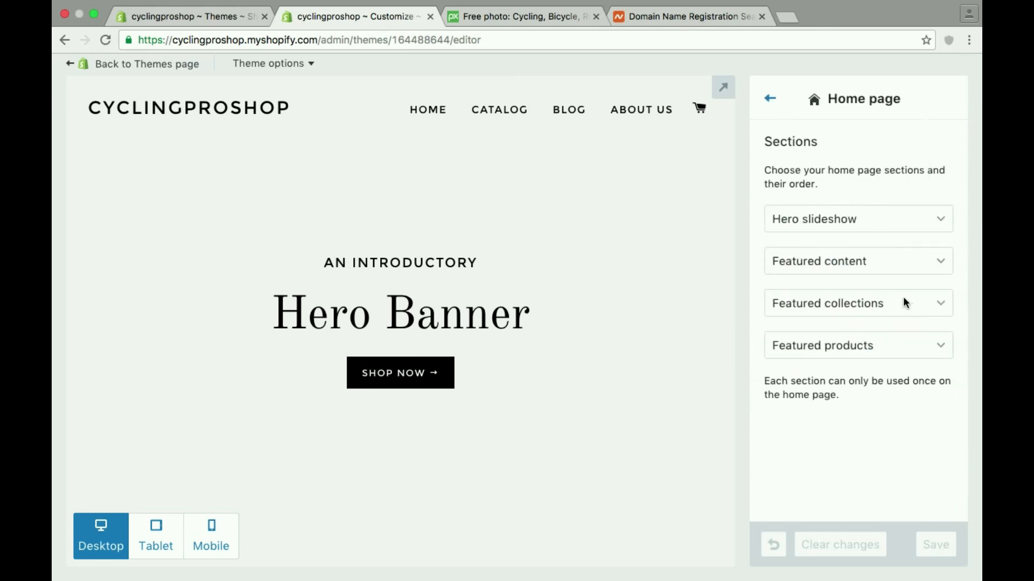
scroll(618, 270, "down", 5)
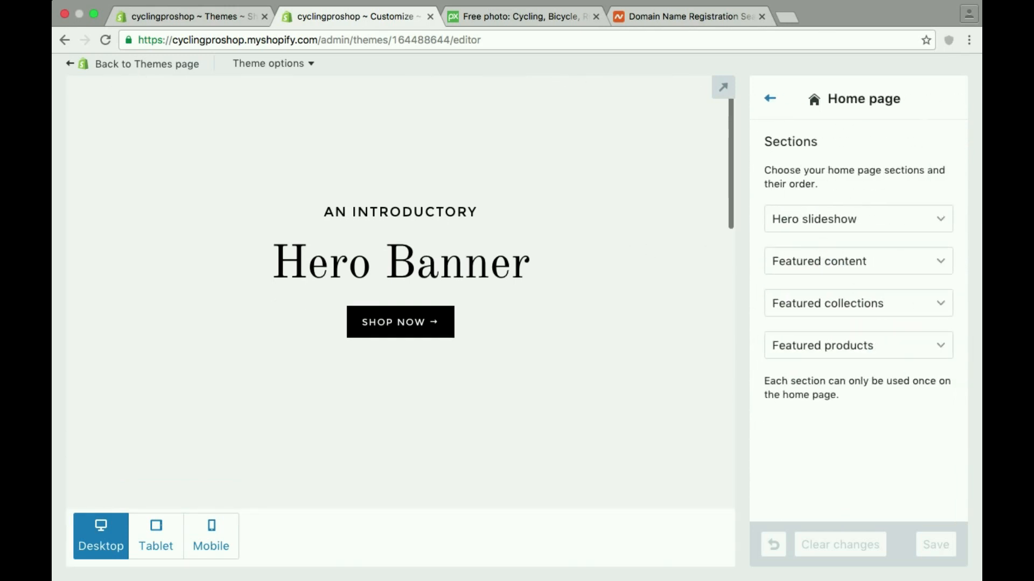
scroll(400, 321, "down", 15)
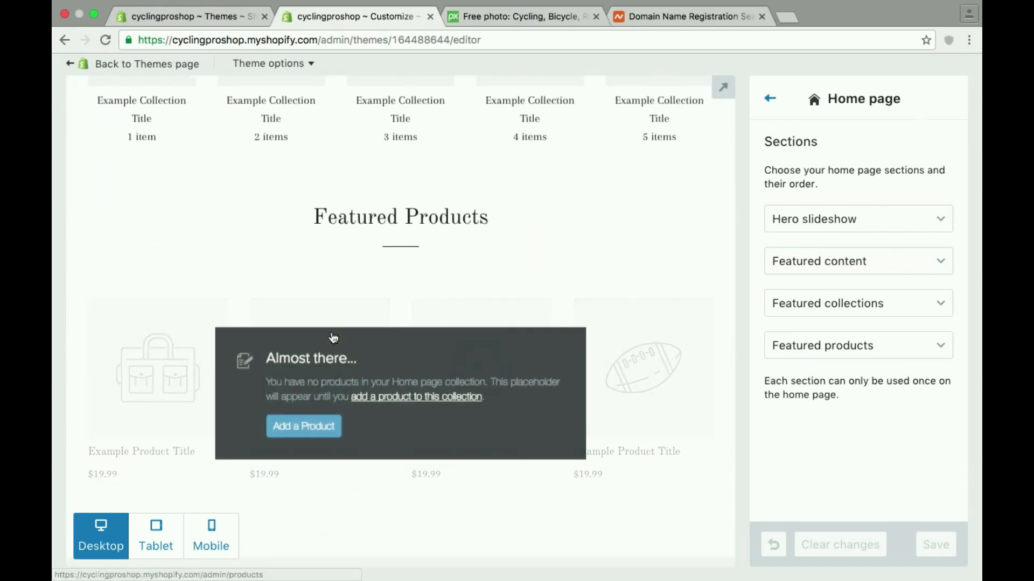
scroll(397, 339, "up", 8)
scroll(349, 313, "up", 7)
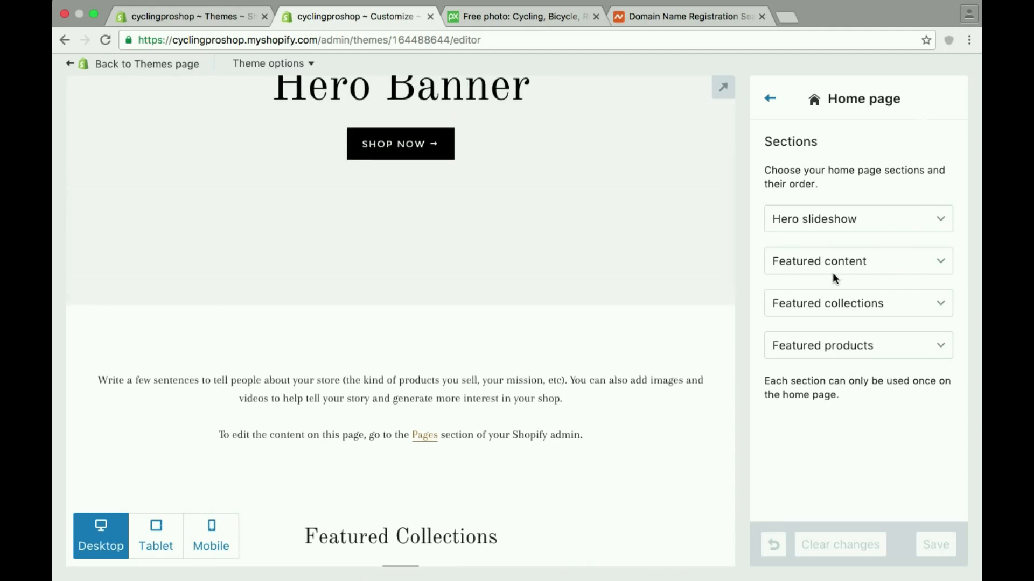
left_click(818, 303)
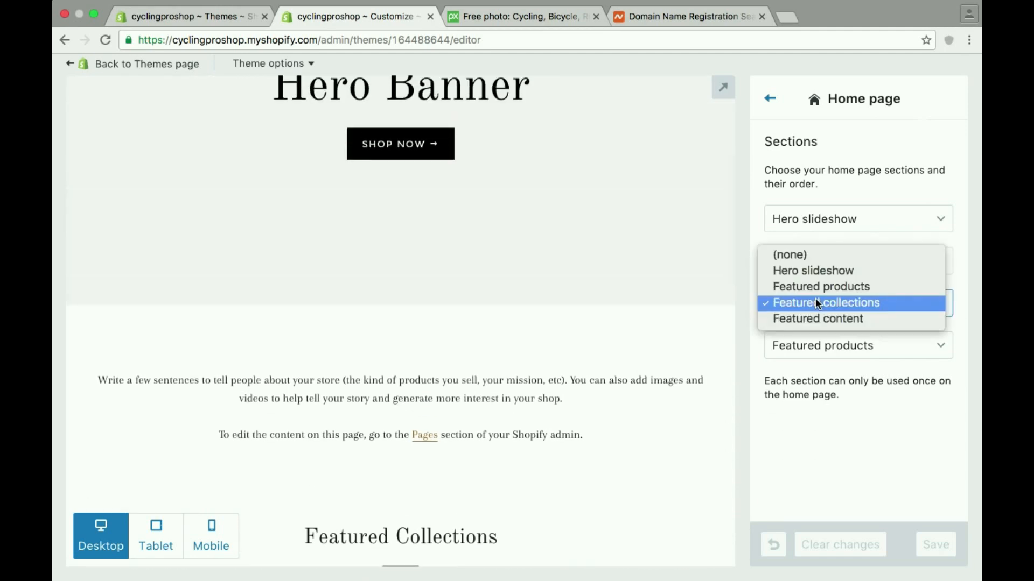
left_click(791, 256)
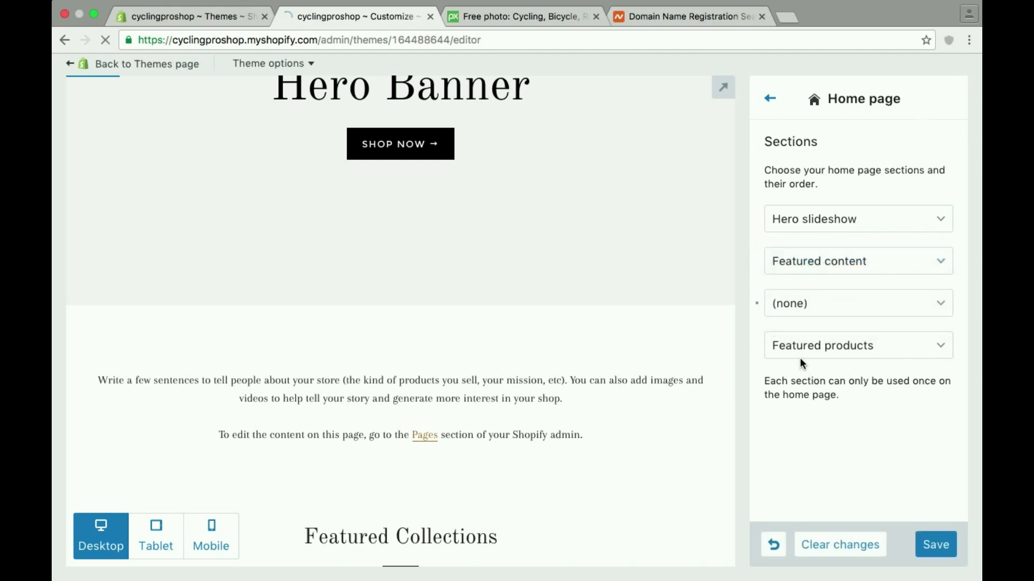
Step: Set the second home page section to Featured products and the fourth to (none), and save the theme
left_click(797, 359)
left_click(797, 268)
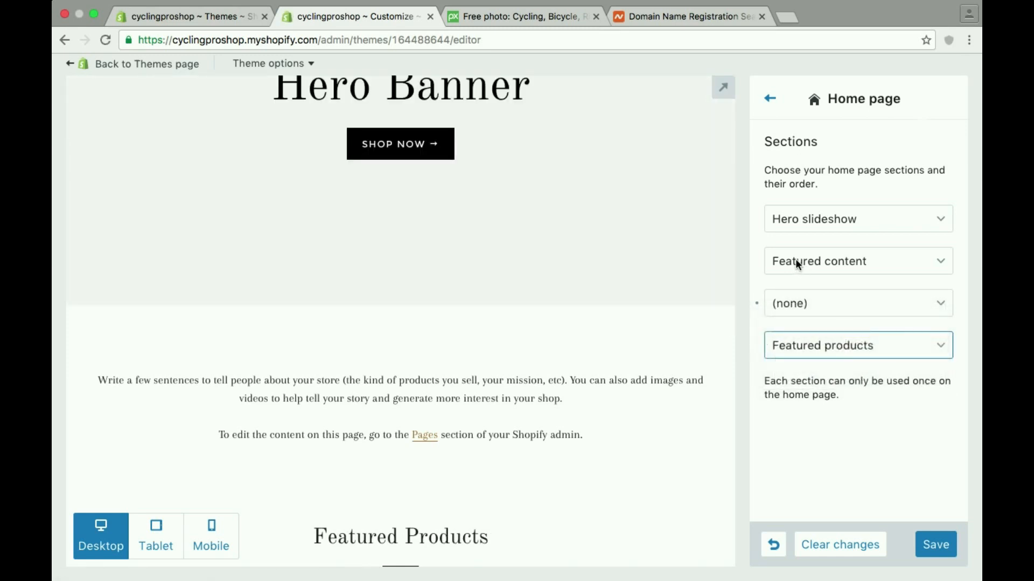
left_click(799, 265)
left_click(821, 229)
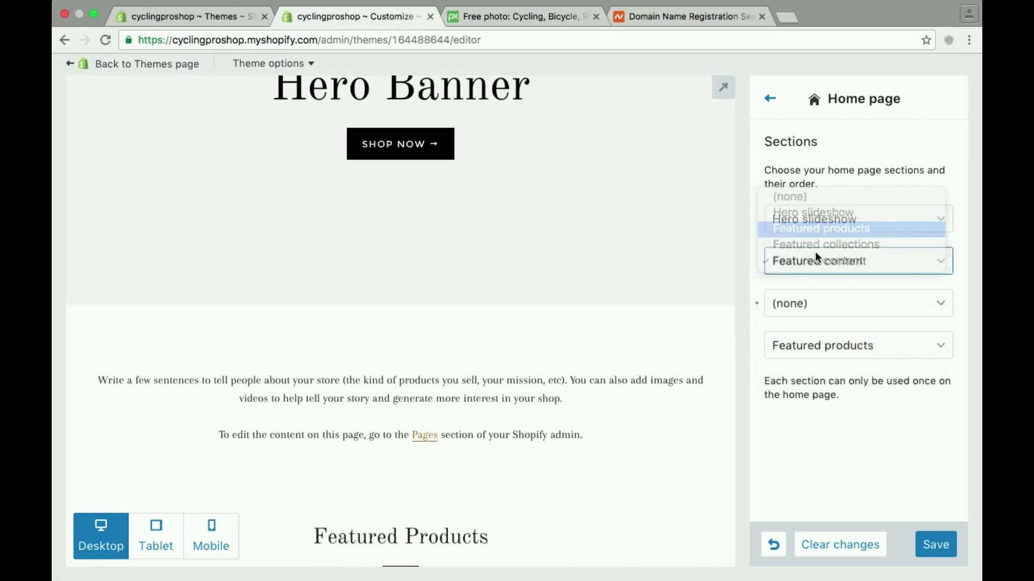
left_click(814, 351)
left_click(796, 313)
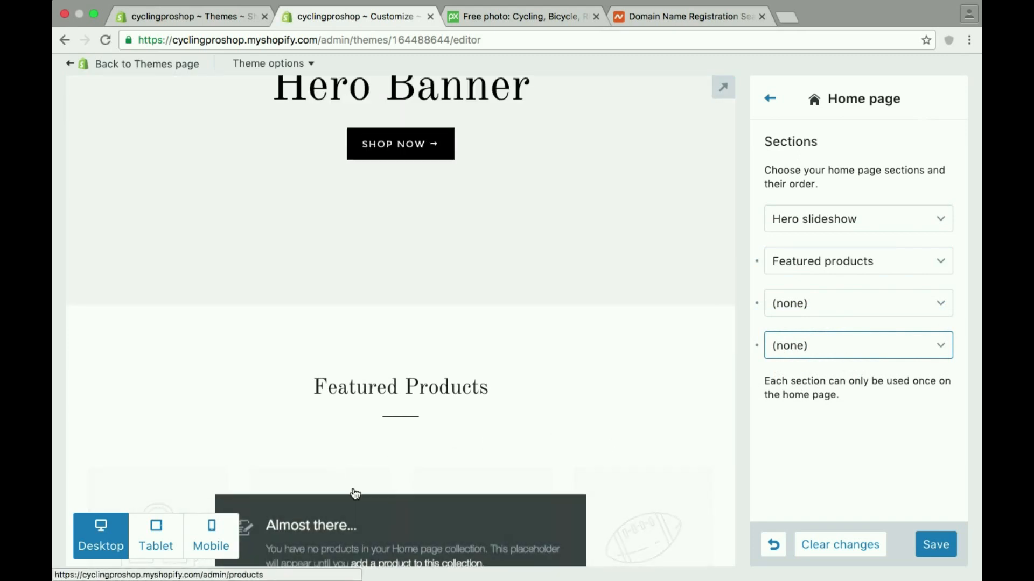
left_click(936, 544)
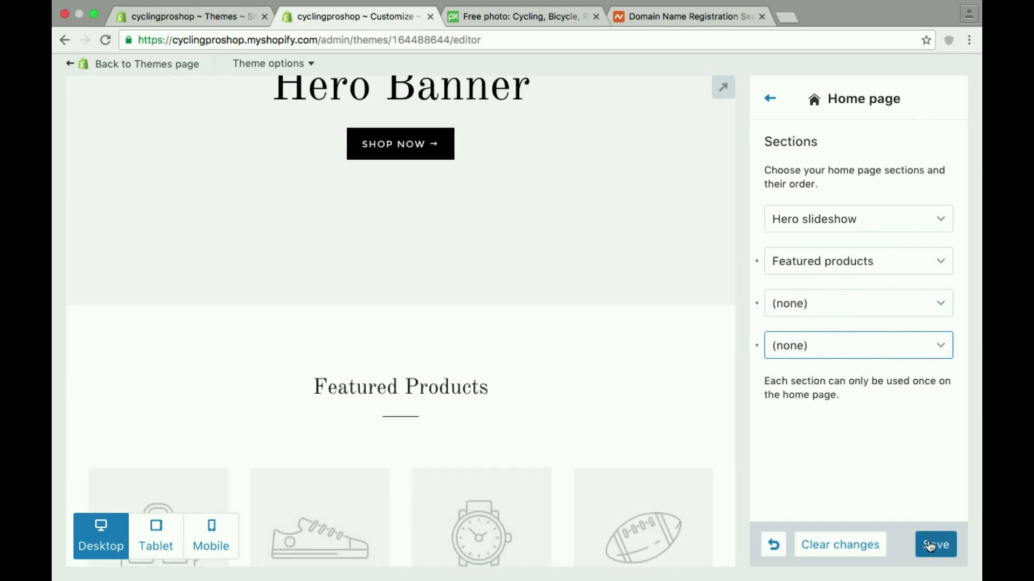
Step: In the home page hero slideshow settings, replace the Slide 1 image with the downloaded cycling-655565_1280.jpg, found by searching for "cycling"
left_click(770, 98)
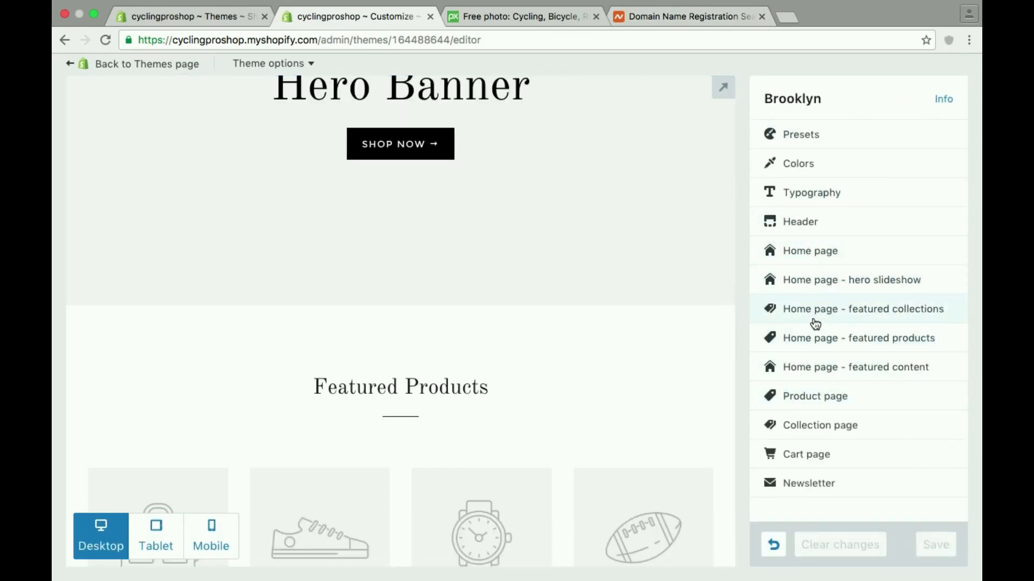
left_click(789, 280)
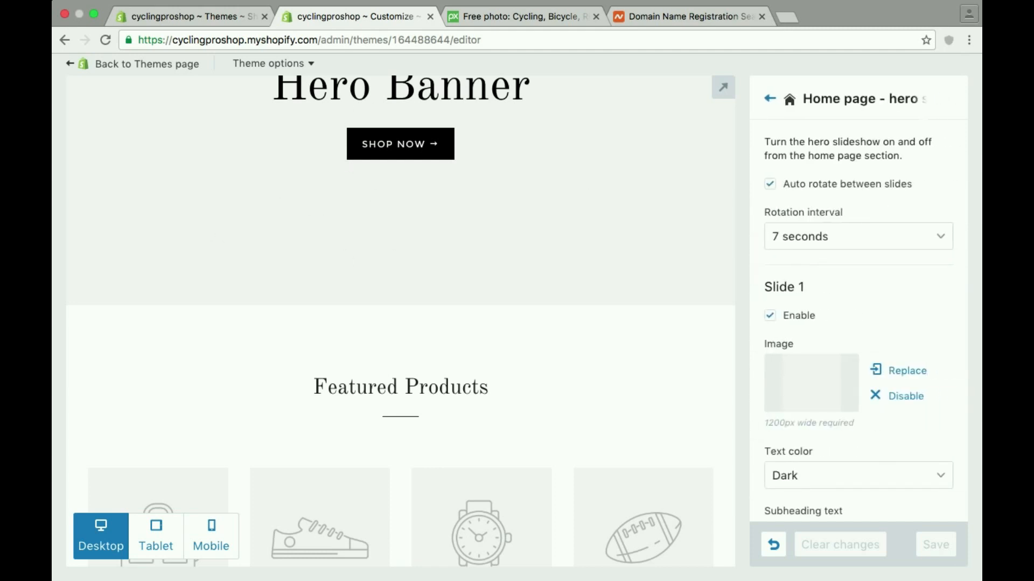
scroll(309, 116, "up", 5)
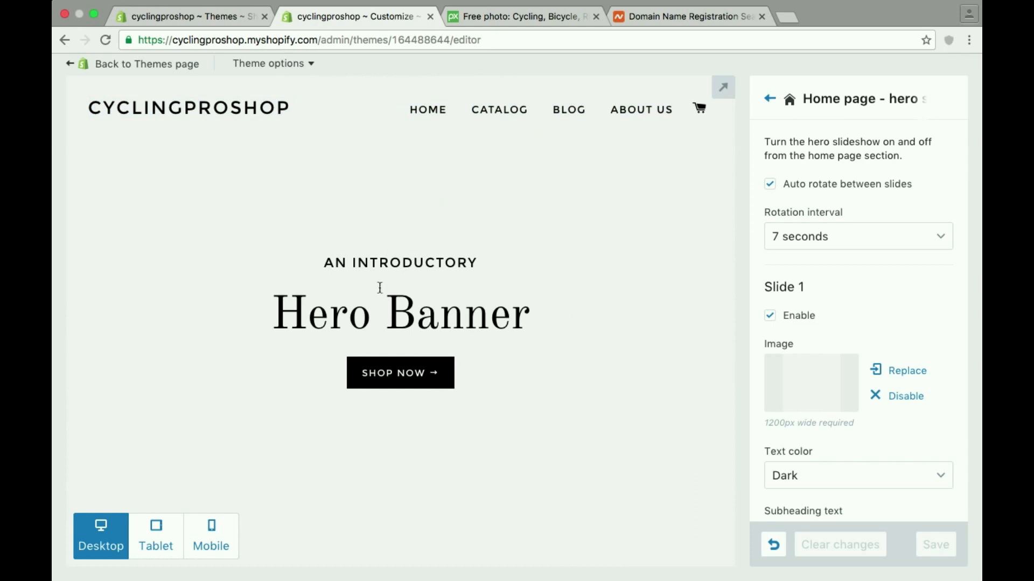
left_click(906, 377)
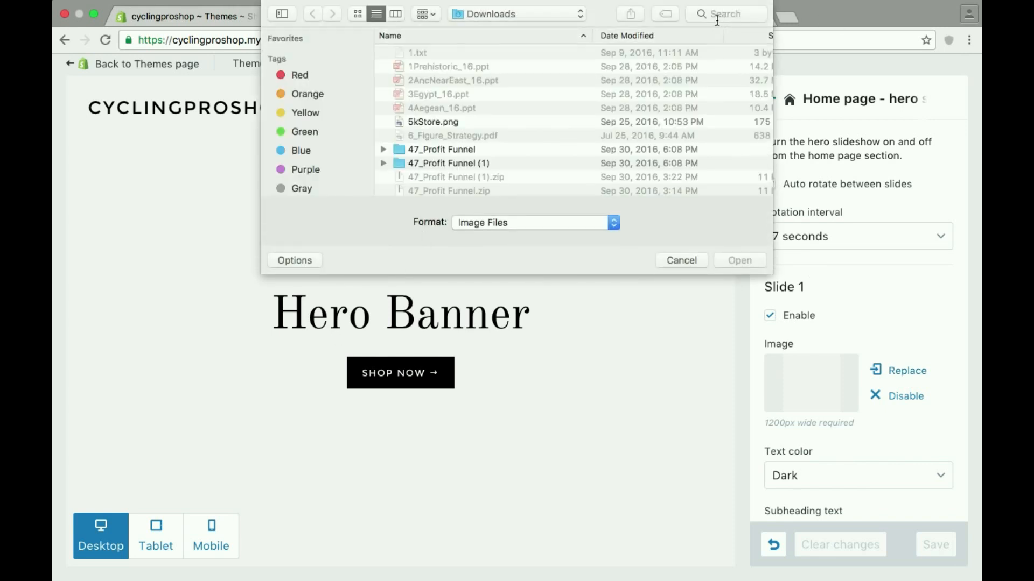
left_click(717, 18)
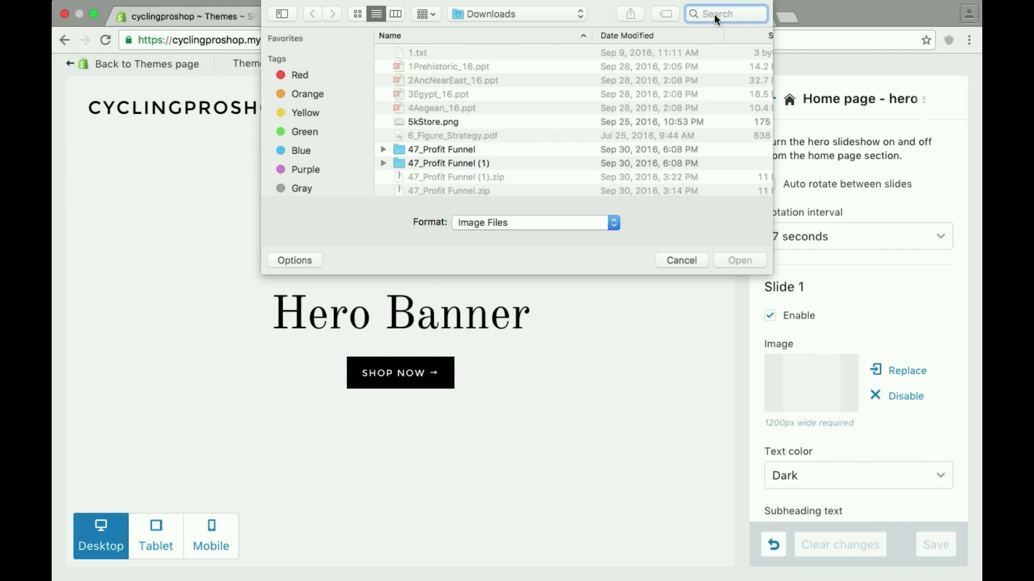
type("cycling")
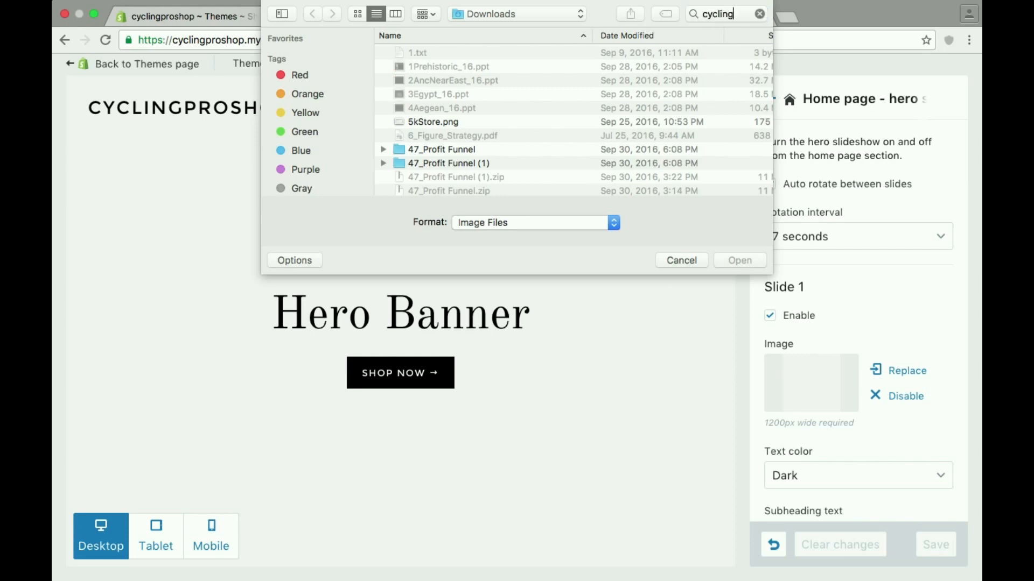
key("Return")
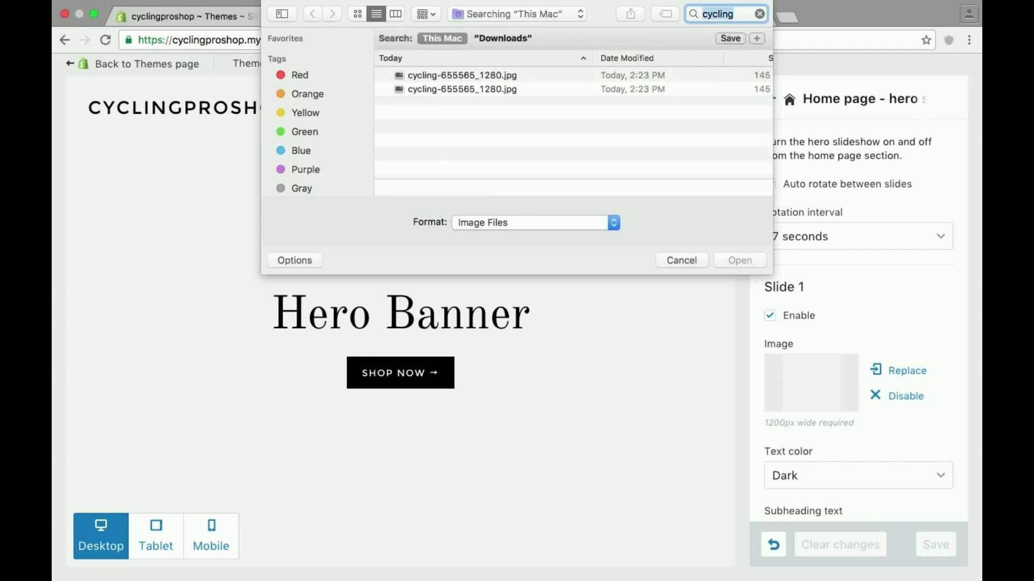
double_click(514, 76)
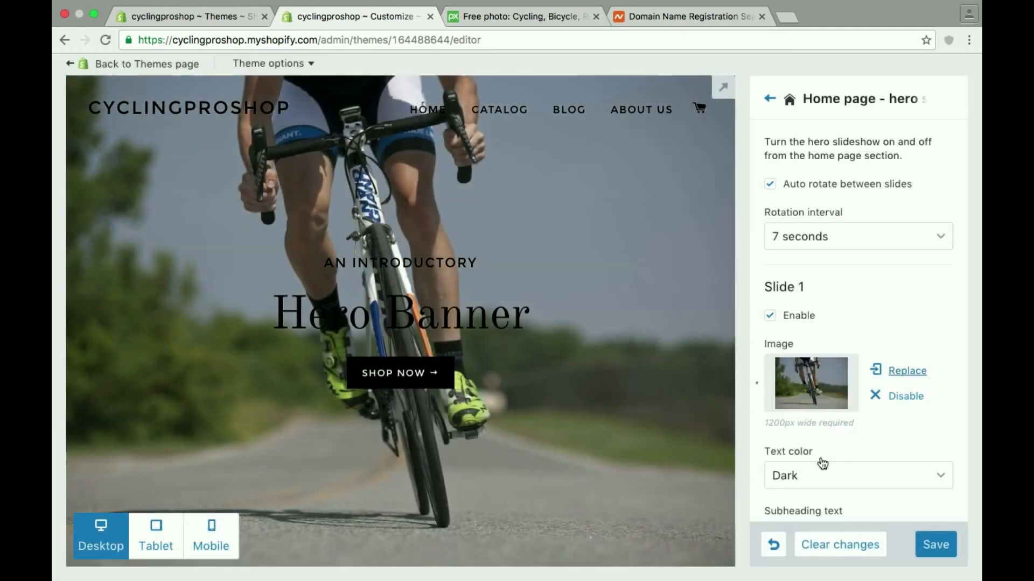
Step: Set the text color of hero Slide 1 to Light
scroll(883, 303, "down", 2)
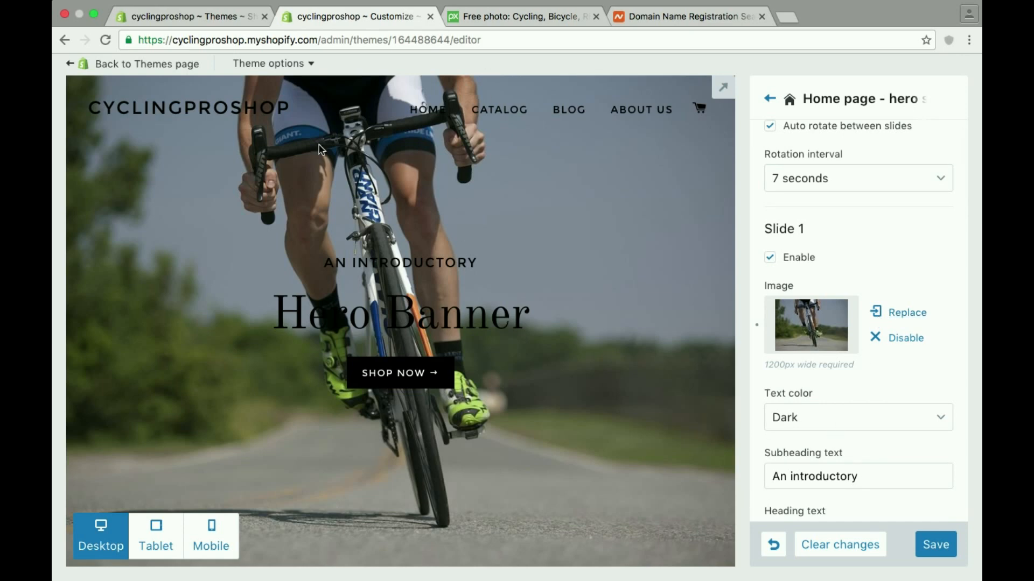
left_click(805, 414)
left_click(771, 405)
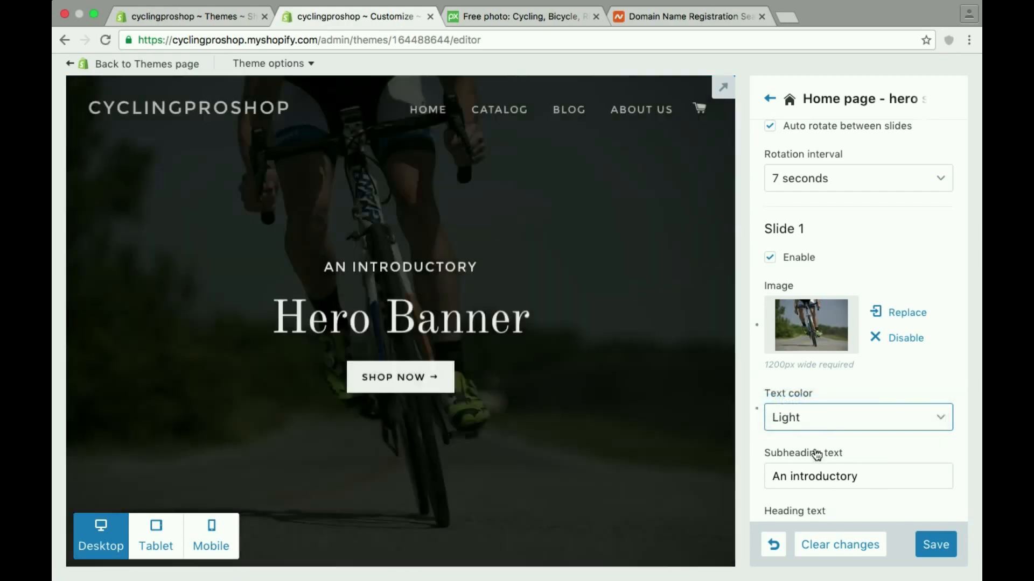
Step: Clear Slide 1's subheading, set its heading to "Worlds Best Cycling Gear" and save the theme changes
scroll(812, 452, "down", 2)
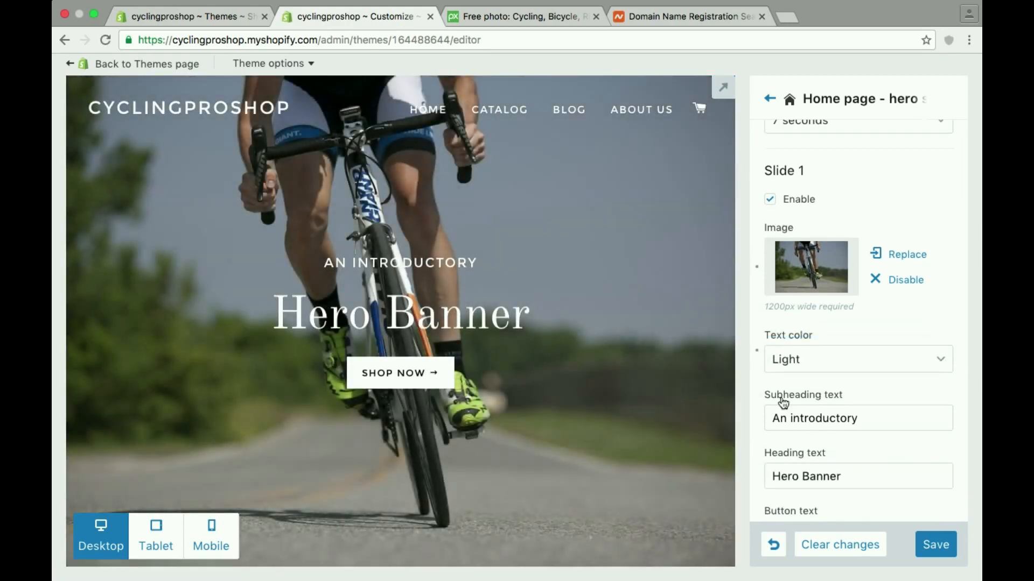
triple_click(826, 421)
key("BackSpace")
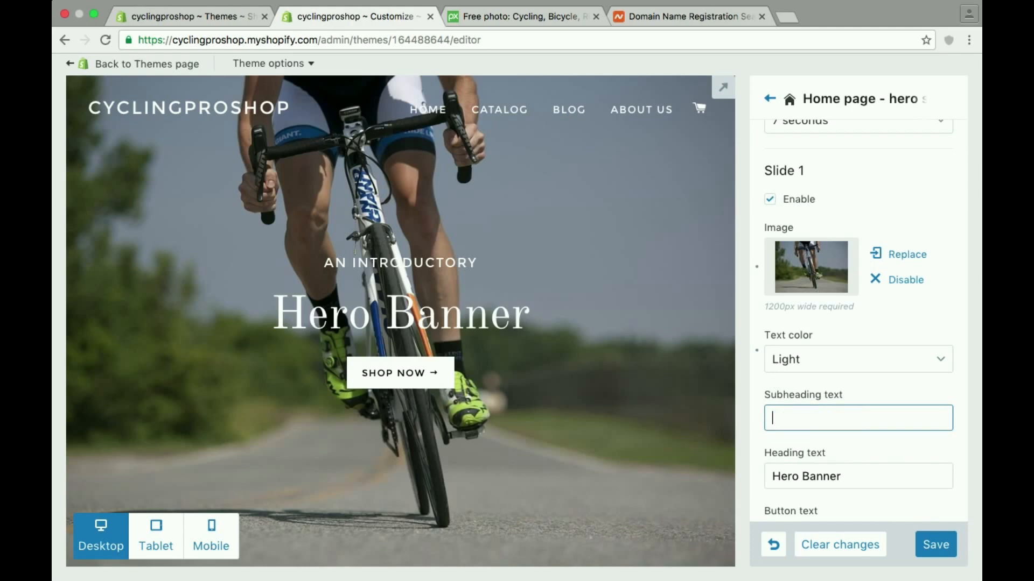
triple_click(807, 481)
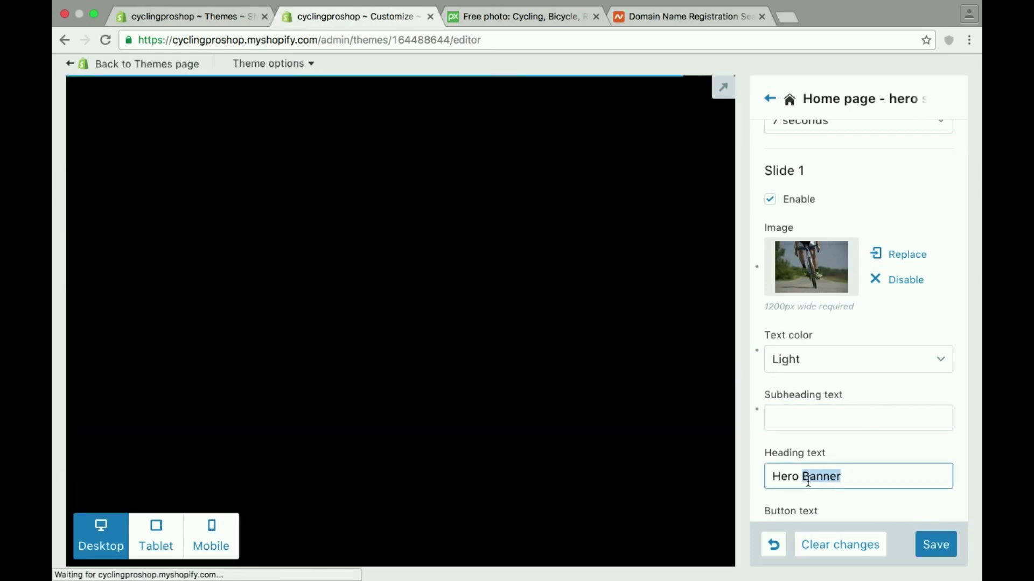
type("C")
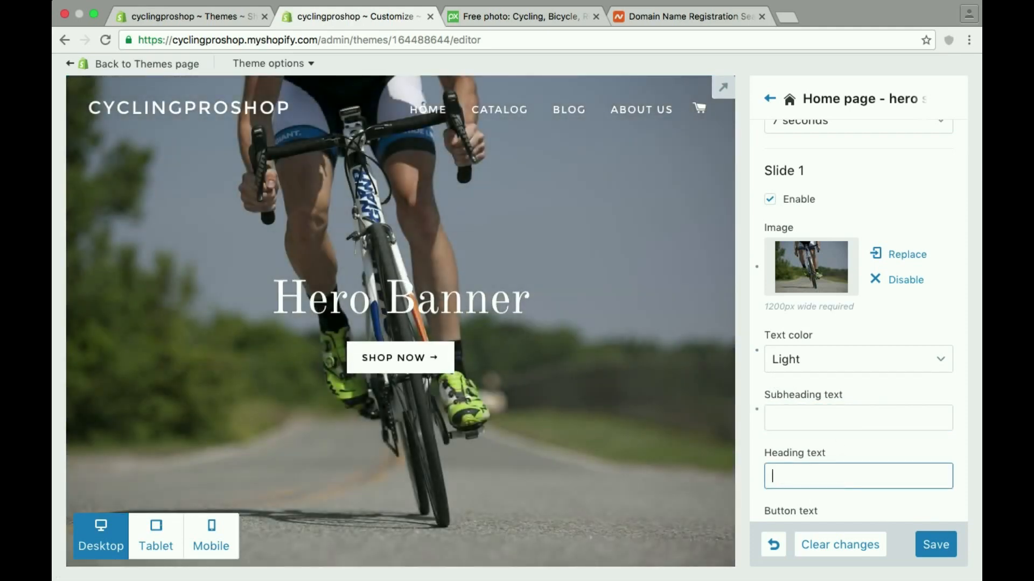
type("ordls B")
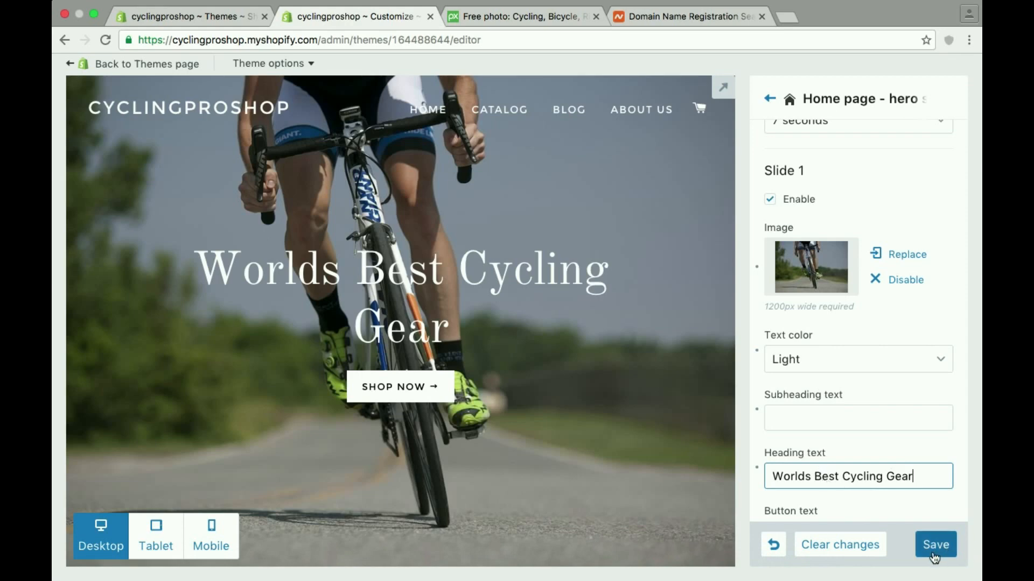
left_click(835, 337)
scroll(835, 337, "down", 4)
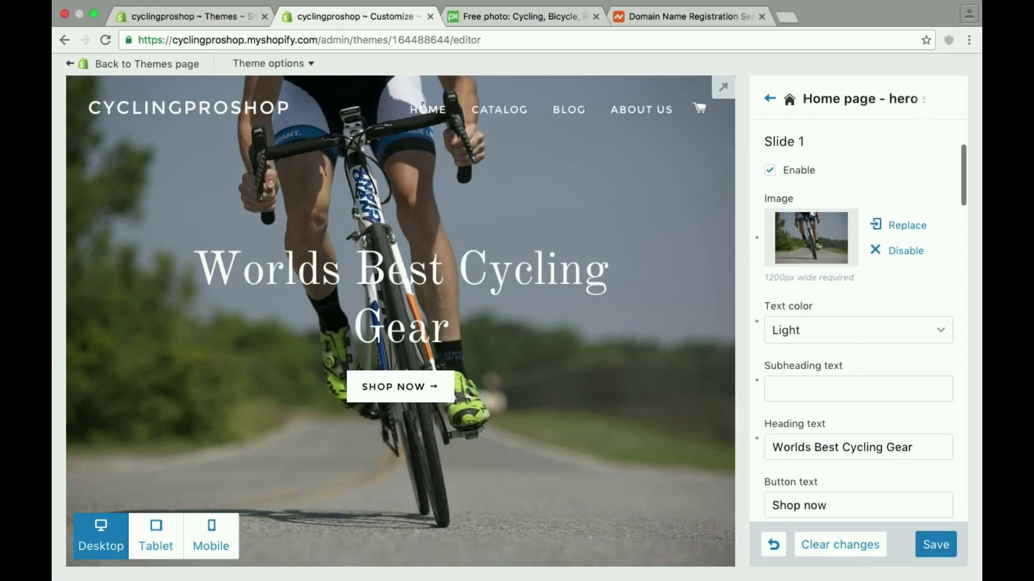
left_click(951, 547)
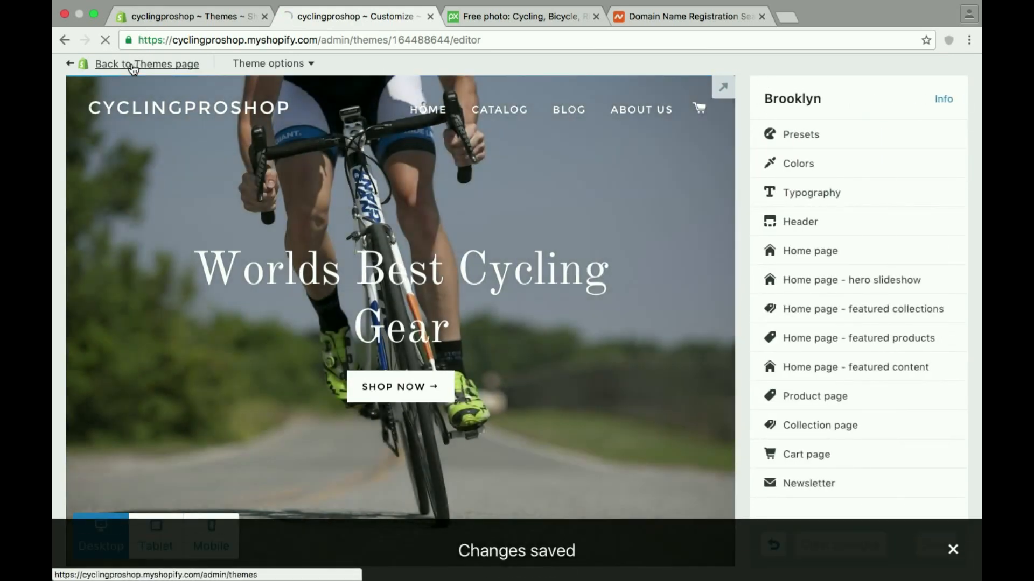
Step: Return to the store admin's navigation settings, remove the About us item from the Footer menu and save the menu
left_click(132, 64)
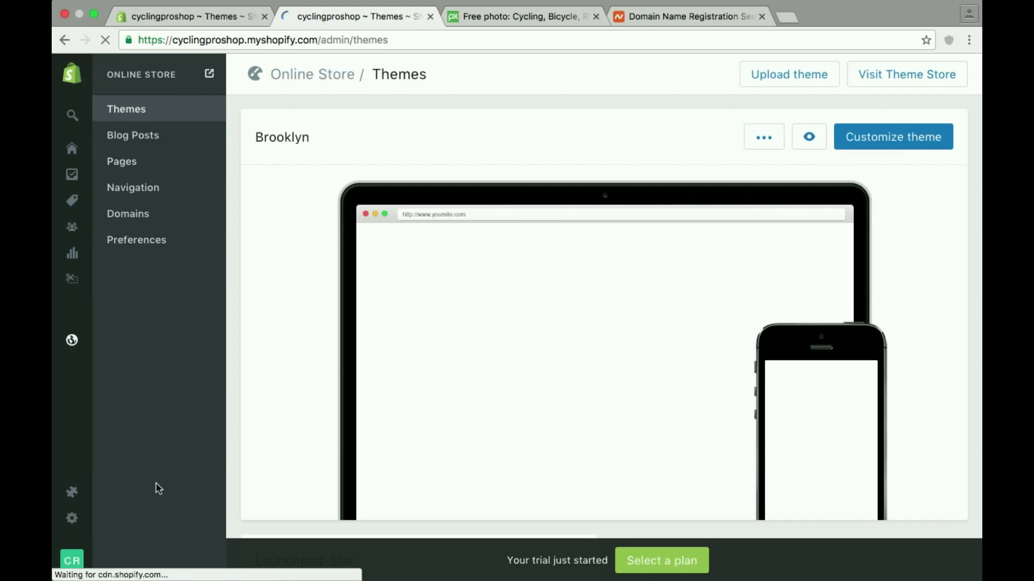
left_click(137, 190)
left_click(934, 132)
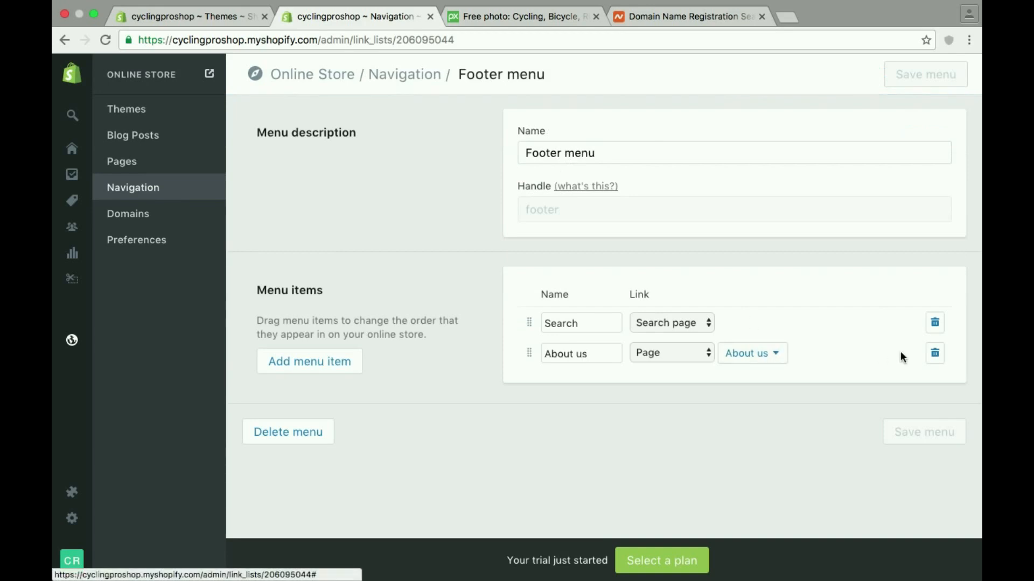
left_click(935, 352)
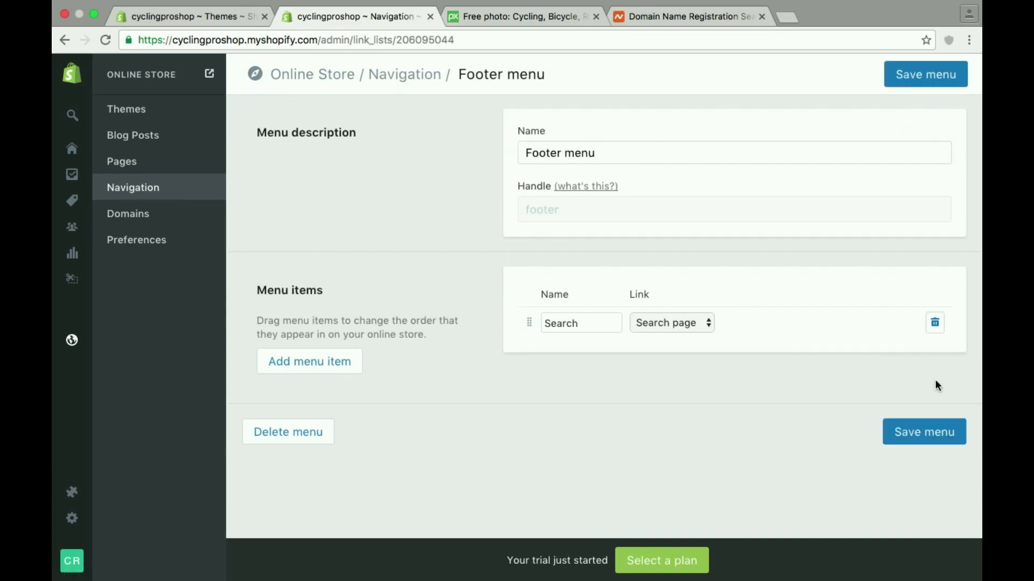
left_click(919, 434)
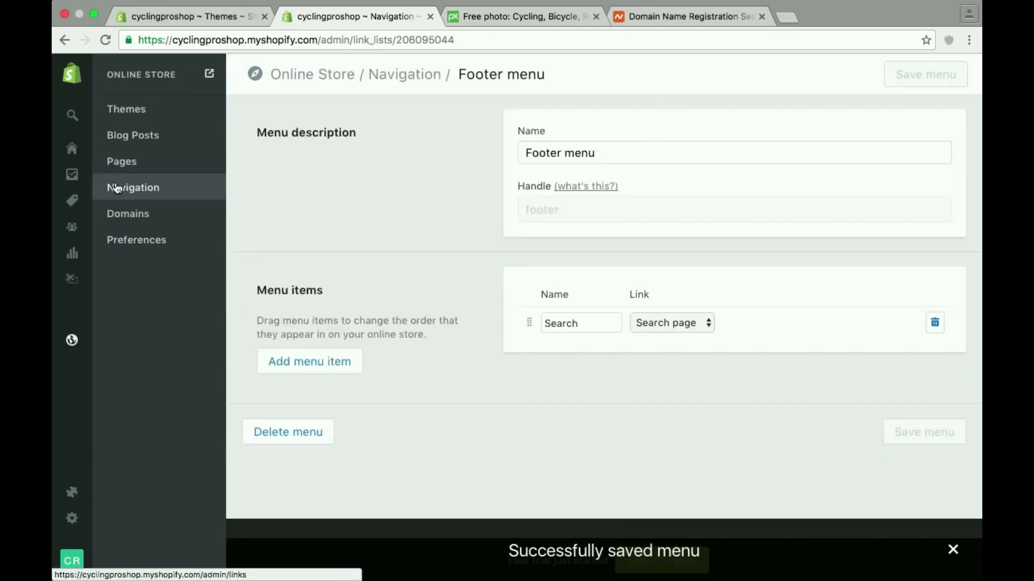
Step: Open the Main menu from the navigation settings for editing and remove its About us and Blog items
left_click(117, 188)
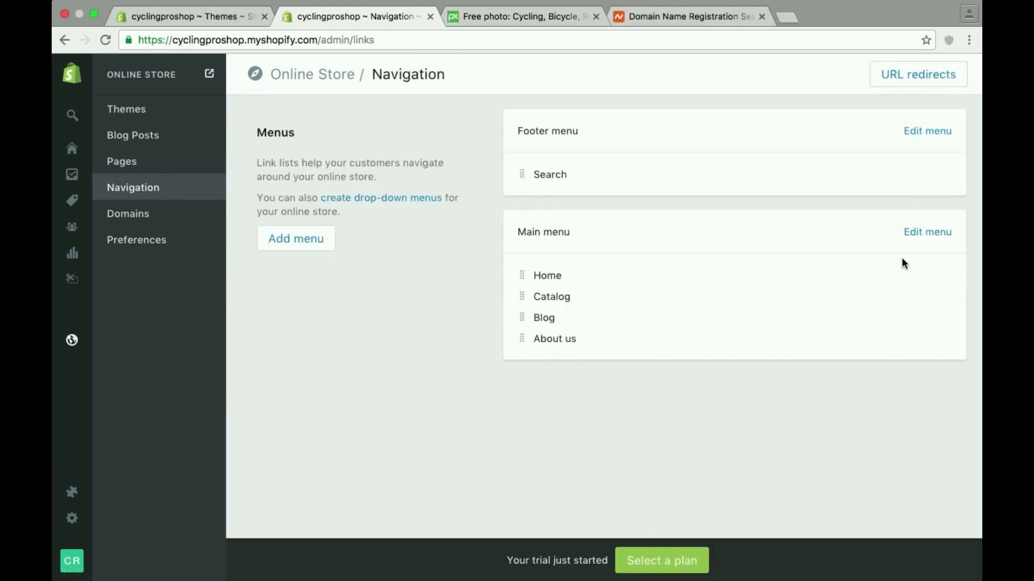
left_click(917, 241)
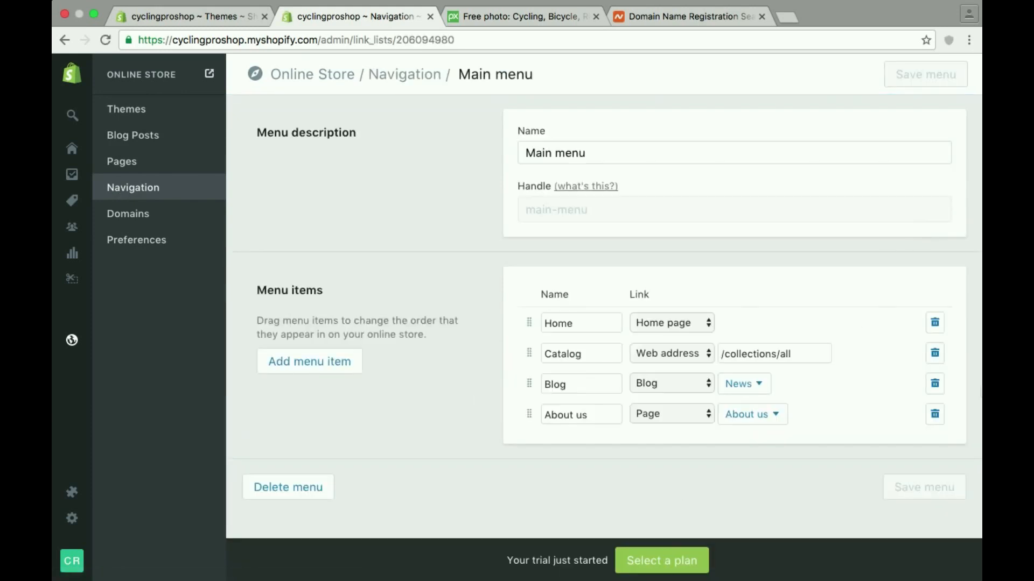
left_click(934, 417)
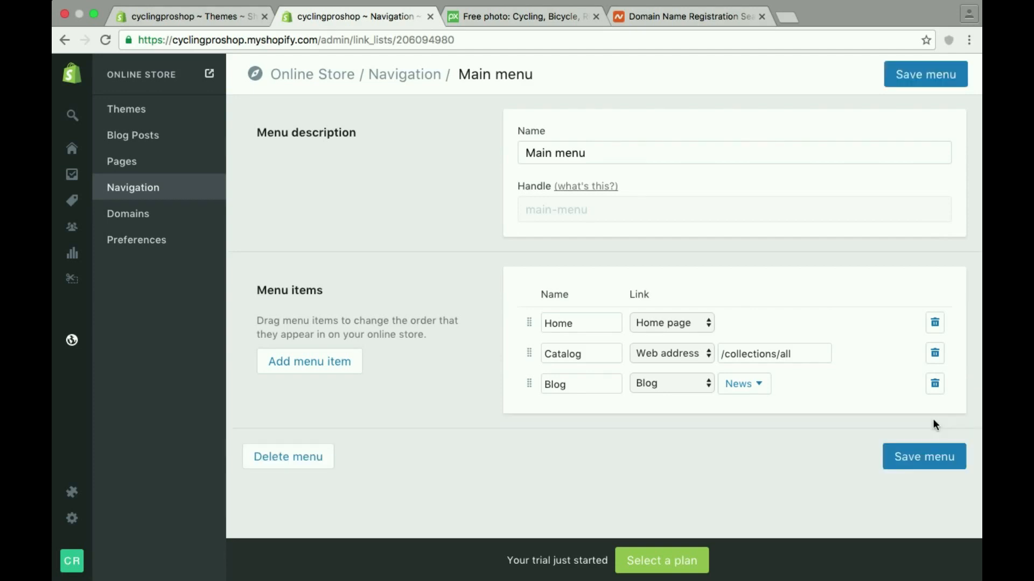
left_click(935, 385)
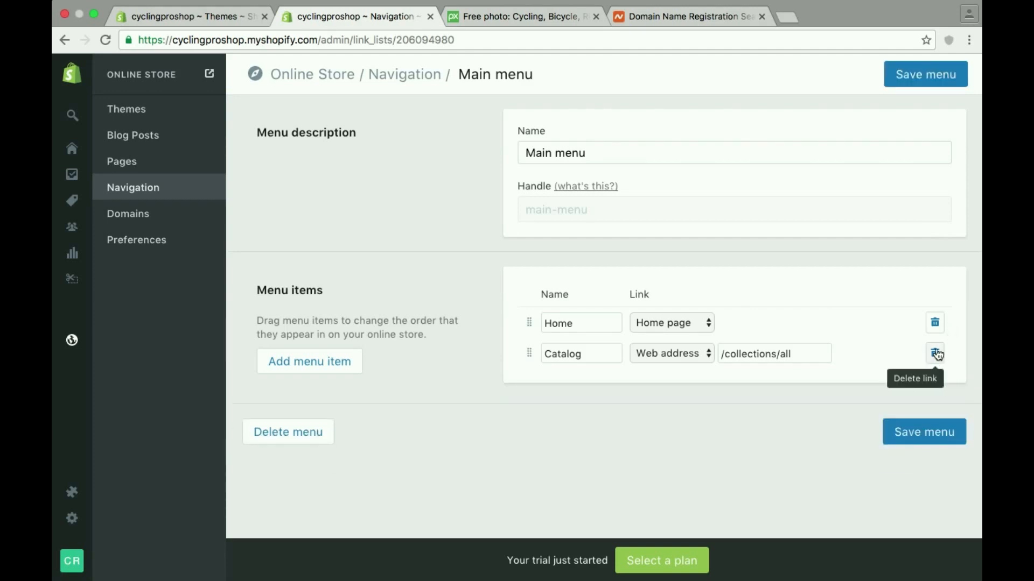
Step: Rename the Main menu's Catalog item to "Shop Now", keeping its /collections/all link, and save the menu
double_click(576, 352)
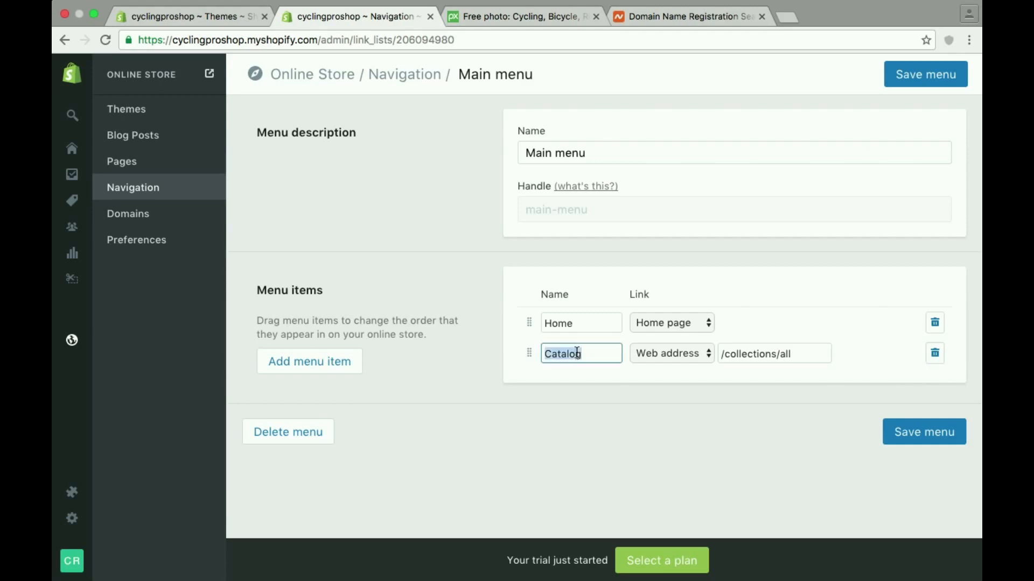
type("SH")
left_click(670, 356)
left_click(670, 356)
left_click(580, 355)
left_click(625, 417)
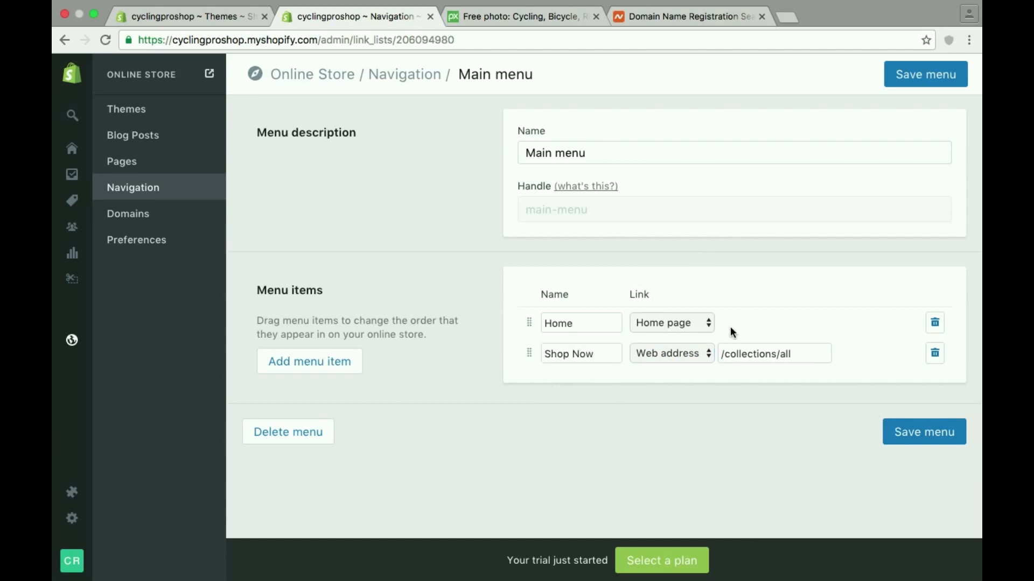
left_click(927, 431)
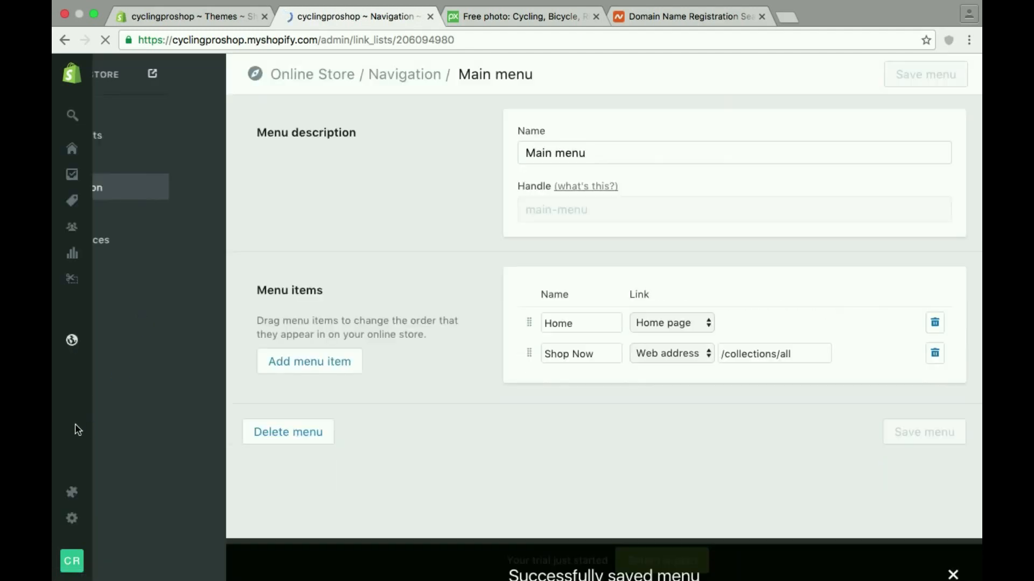
Step: Look through the Apps page and the store's General, Account and Shipping settings
left_click(70, 520)
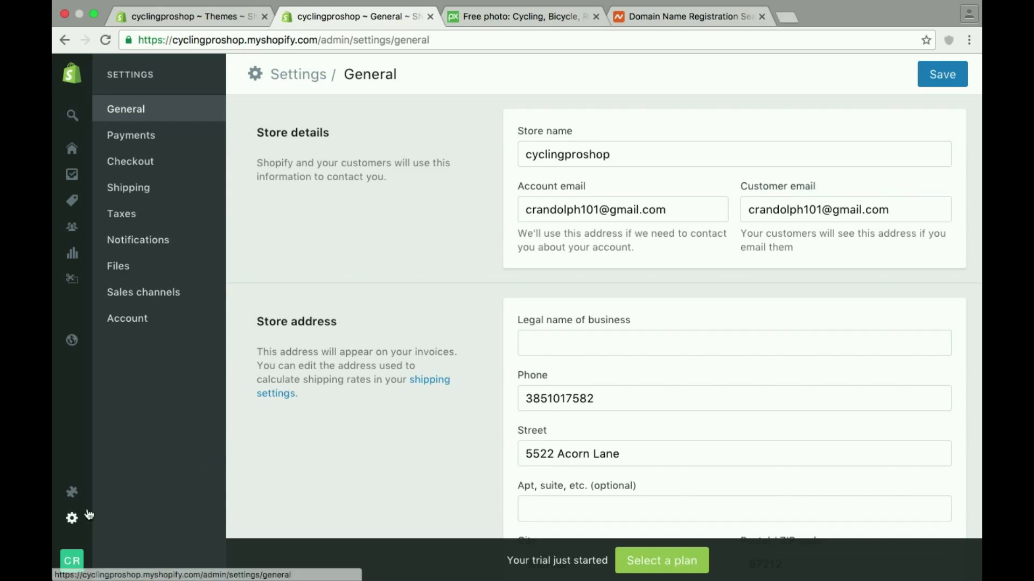
left_click(74, 495)
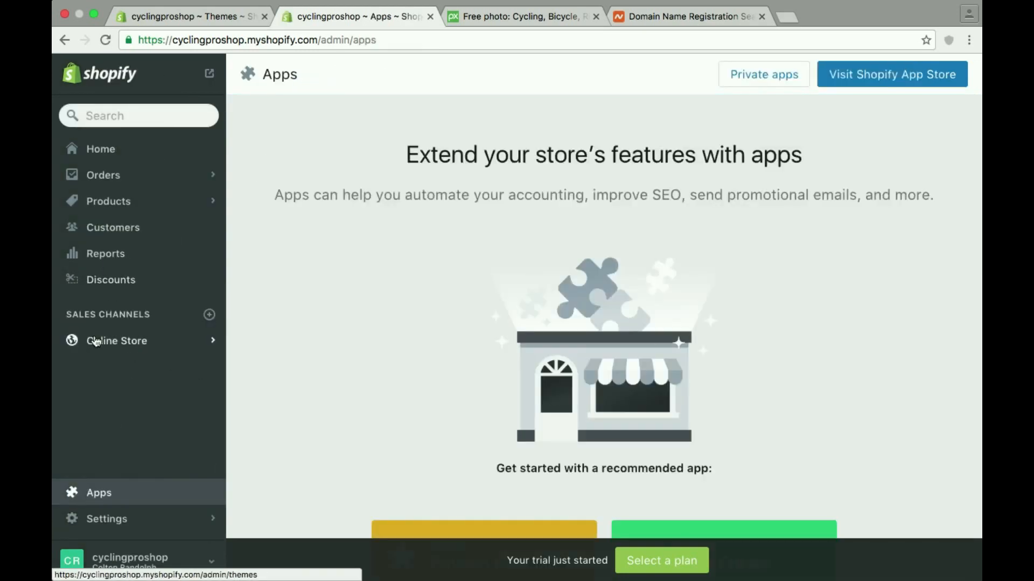
scroll(602, 312, "down", 3)
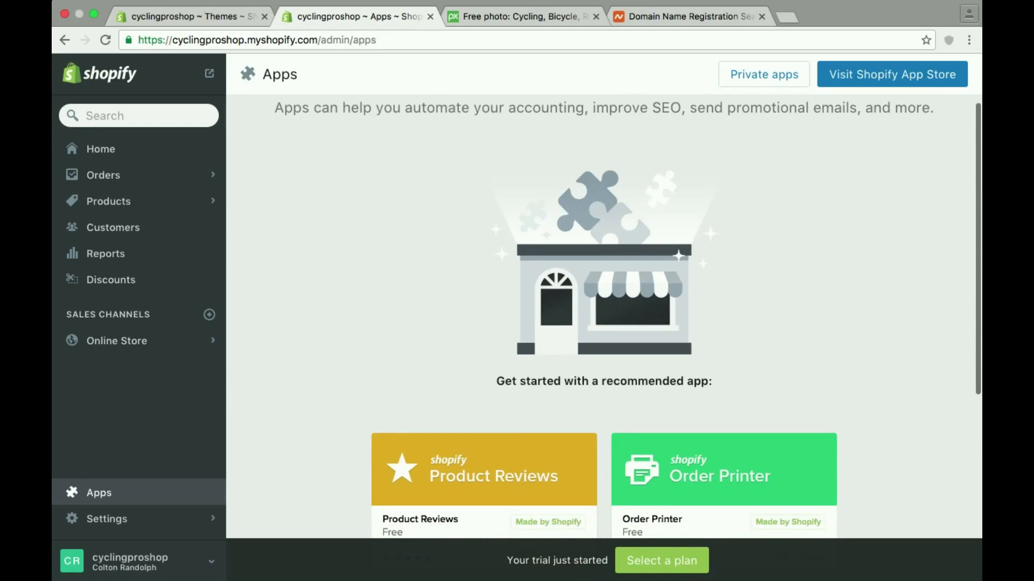
left_click(101, 517)
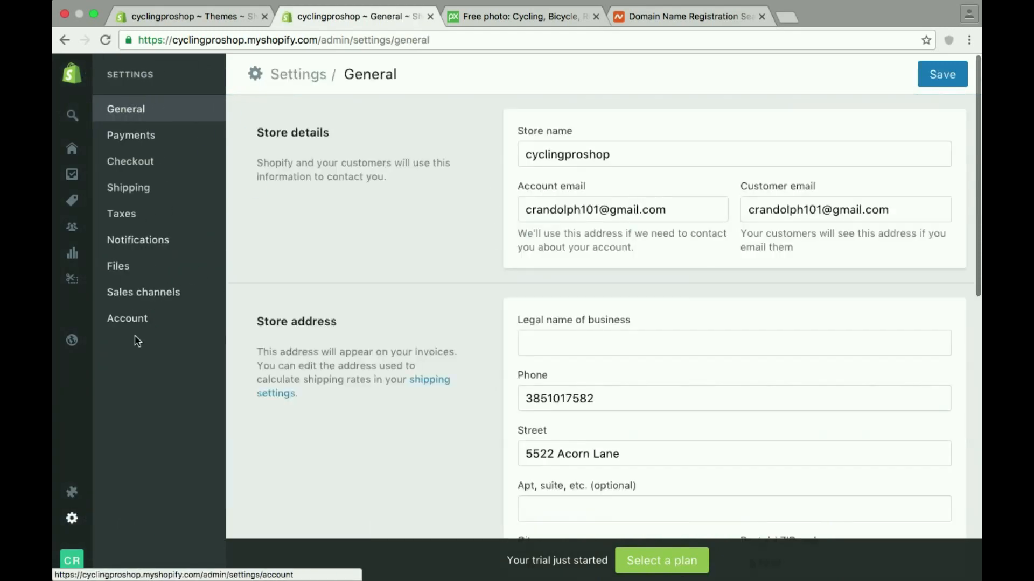
left_click(133, 319)
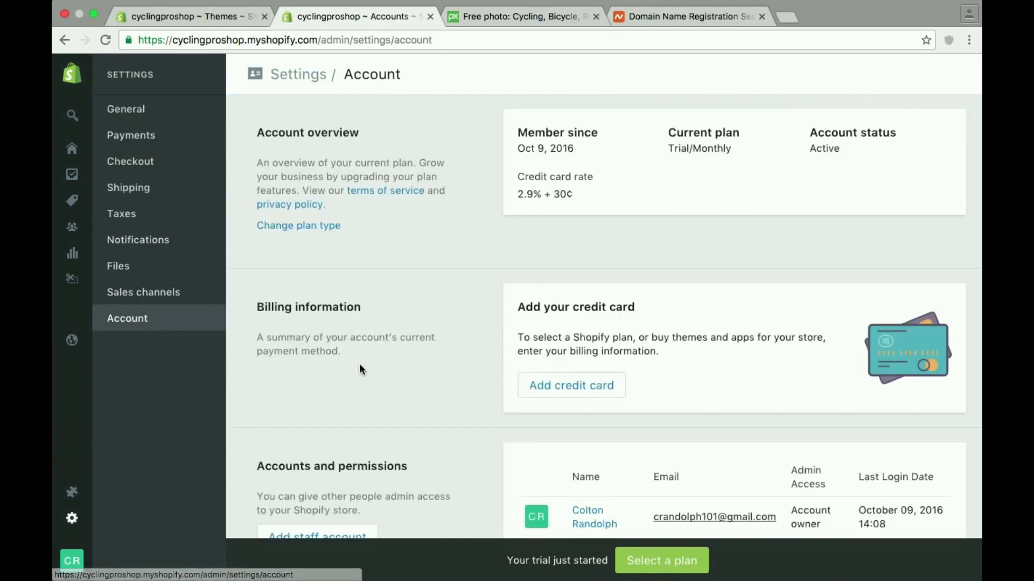
left_click(112, 194)
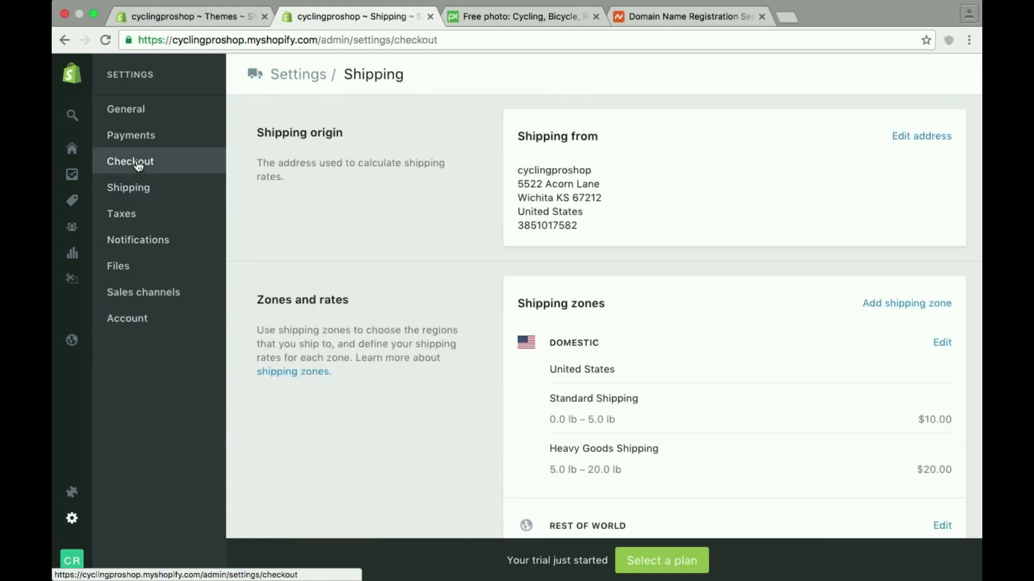
Step: Review the Checkout settings, from customer accounts, form options and order processing down to the refund, privacy and TOS statements
left_click(141, 163)
scroll(378, 261, "down", 2)
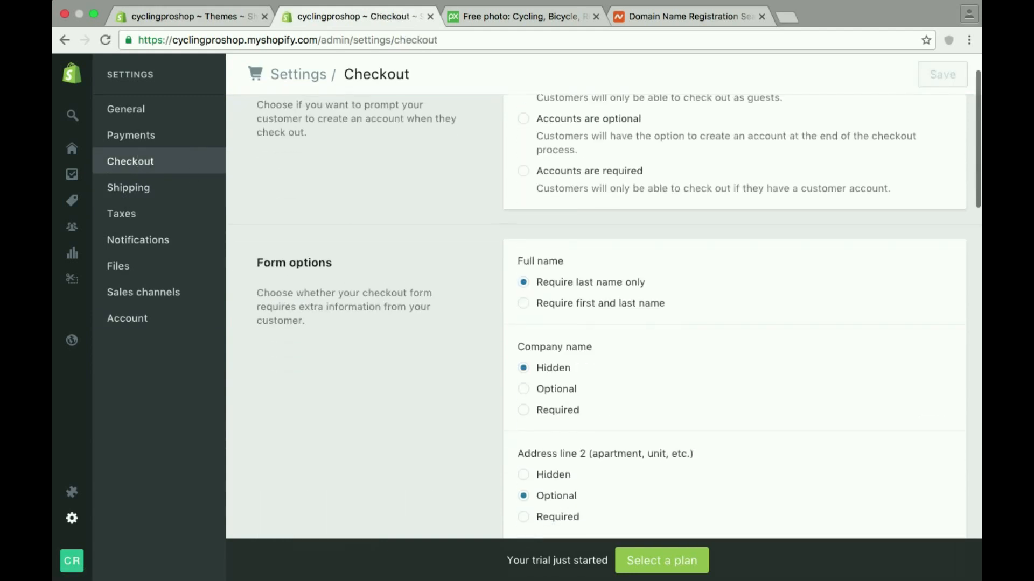
scroll(378, 260, "up", 2)
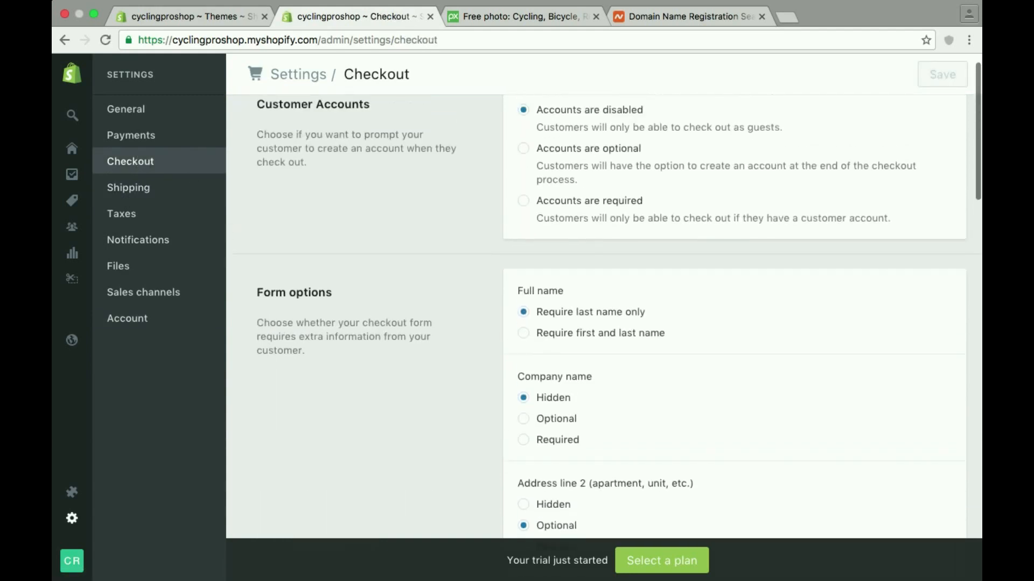
scroll(525, 161, "down", 6)
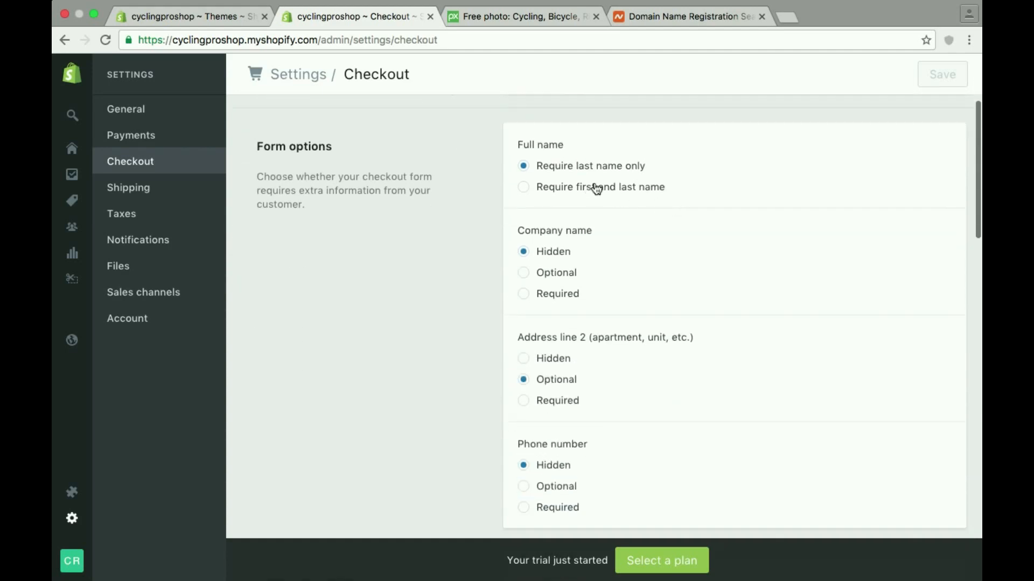
scroll(519, 305, "down", 2)
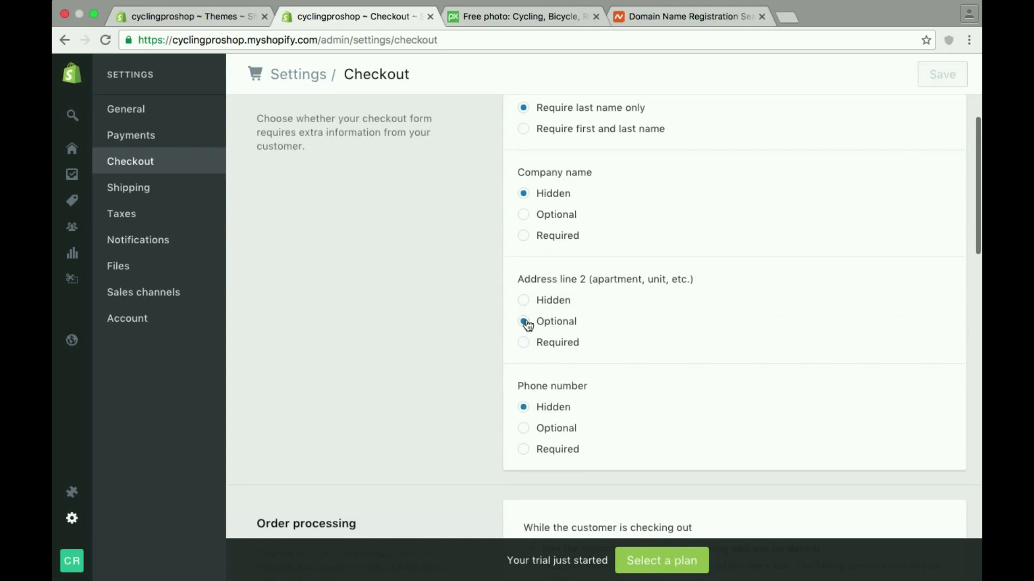
scroll(527, 325, "down", 5)
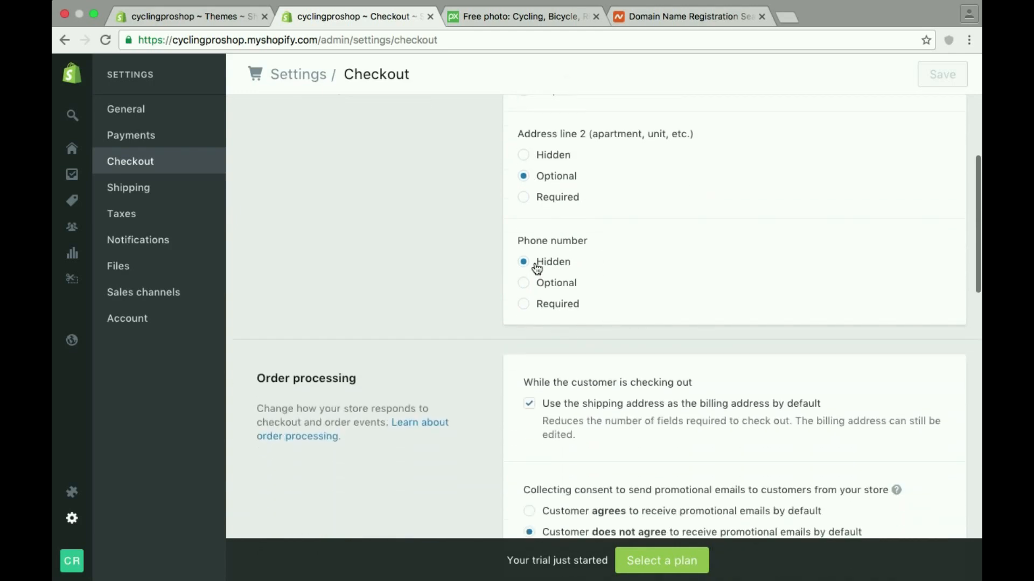
scroll(535, 276, "down", 7)
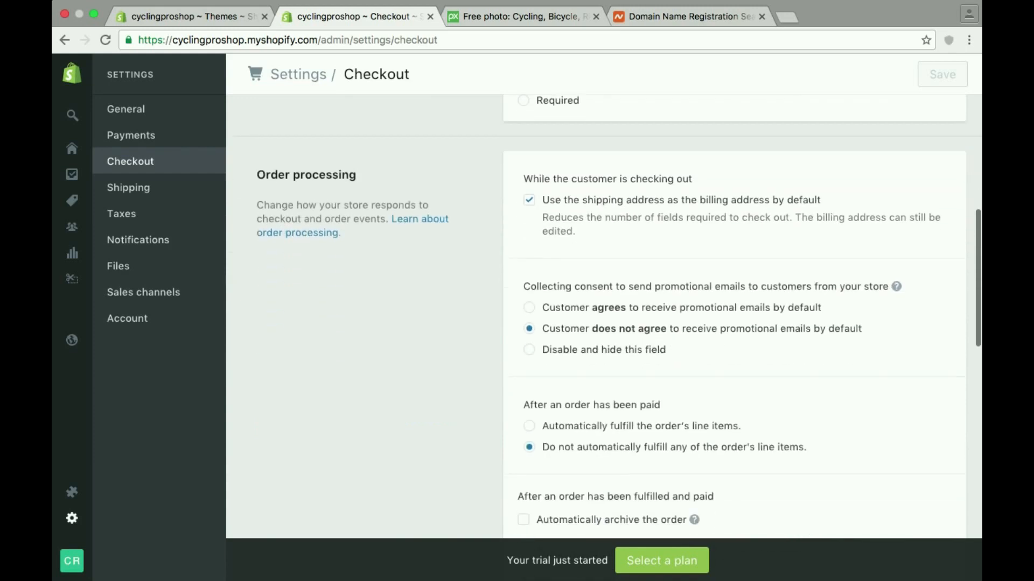
scroll(608, 316, "down", 13)
scroll(607, 316, "down", 14)
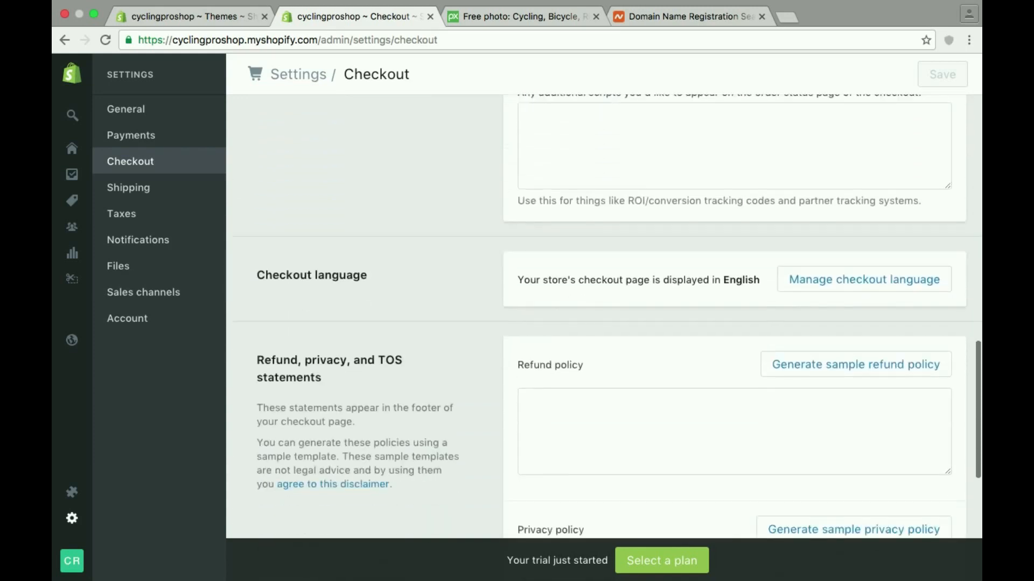
scroll(608, 316, "up", 5)
scroll(689, 99, "up", 1)
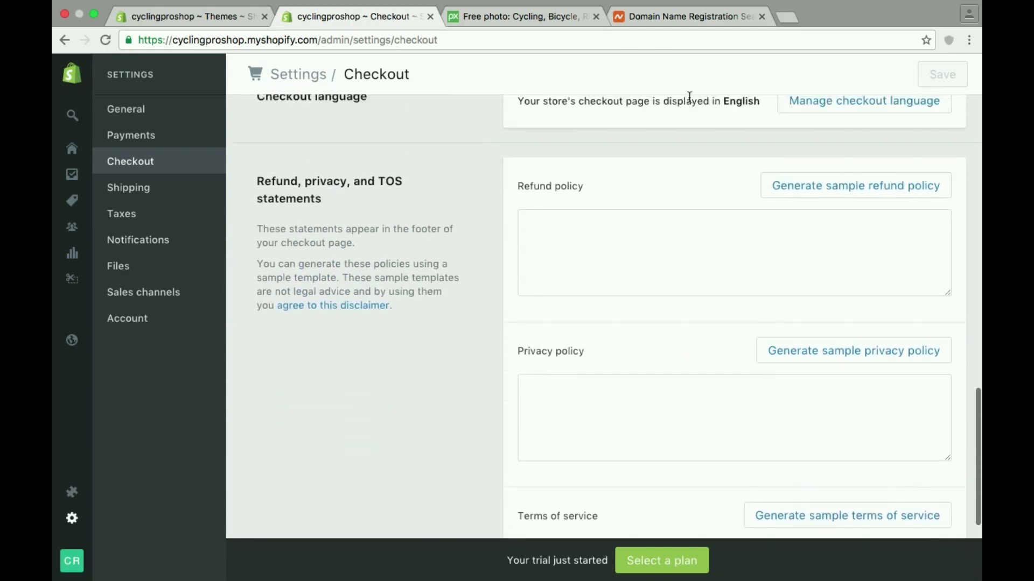
Step: Generate the sample refund policy, privacy policy and terms of service for the checkout footer, and save the Checkout settings
left_click(832, 185)
left_click(813, 437)
scroll(813, 437, "down", 10)
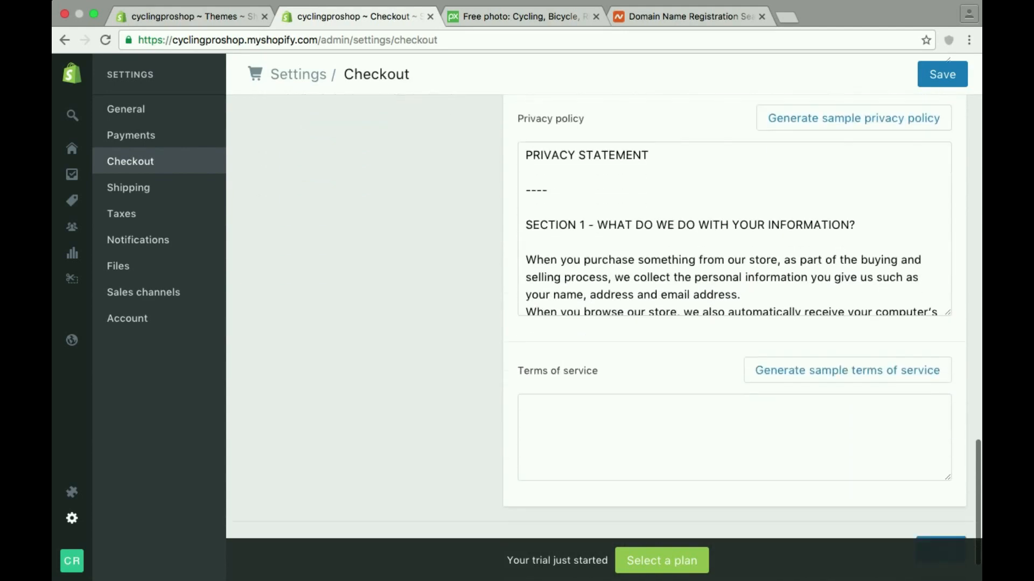
left_click(796, 371)
scroll(796, 370, "up", 4)
scroll(672, 333, "up", 15)
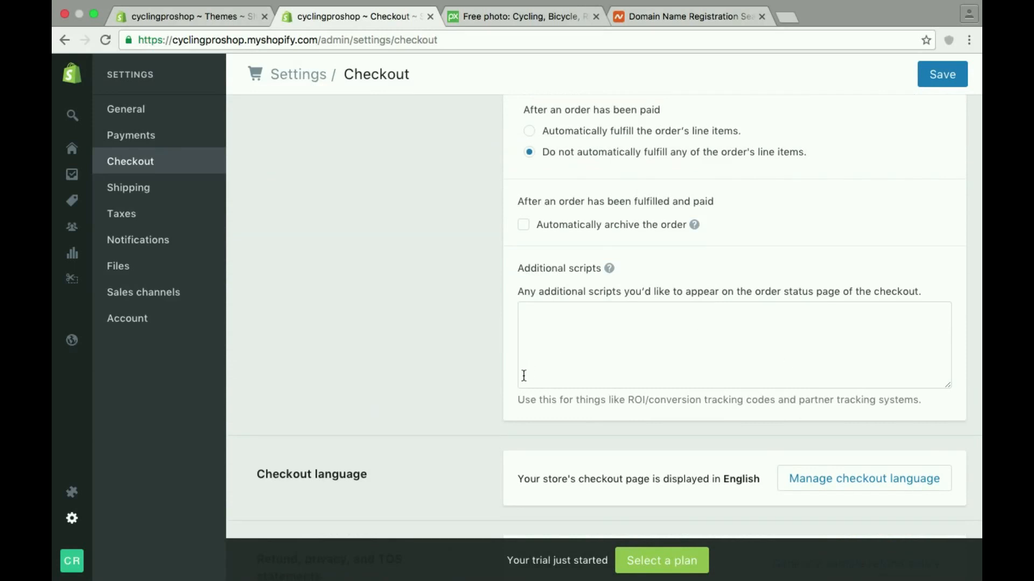
scroll(524, 375, "up", 5)
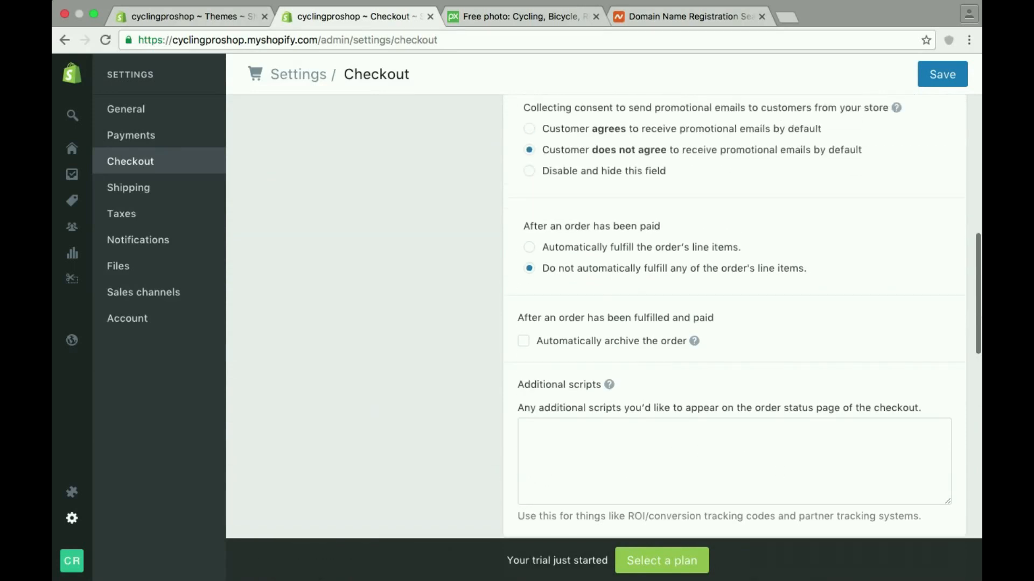
scroll(734, 318, "up", 11)
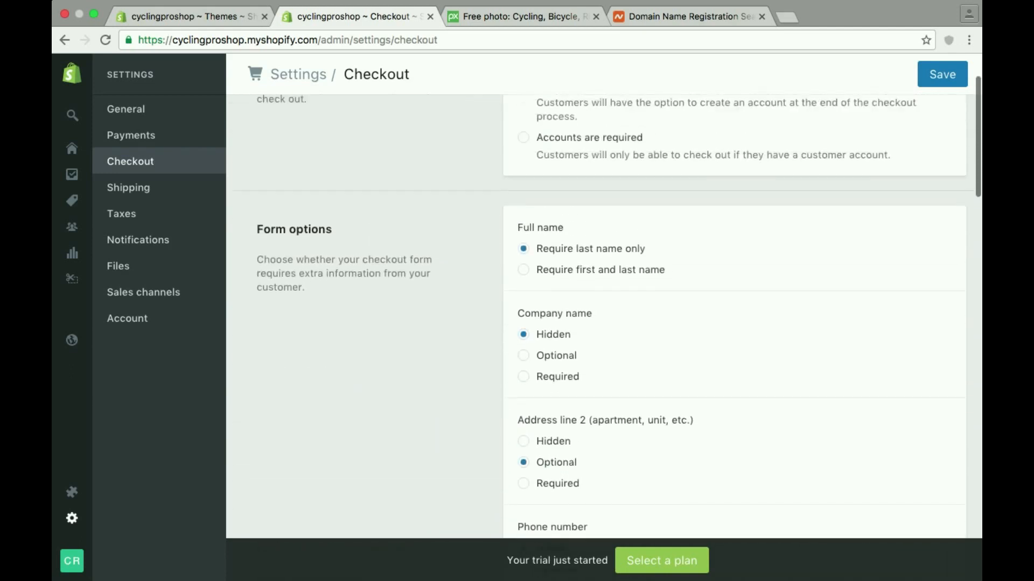
scroll(619, 294, "up", 1)
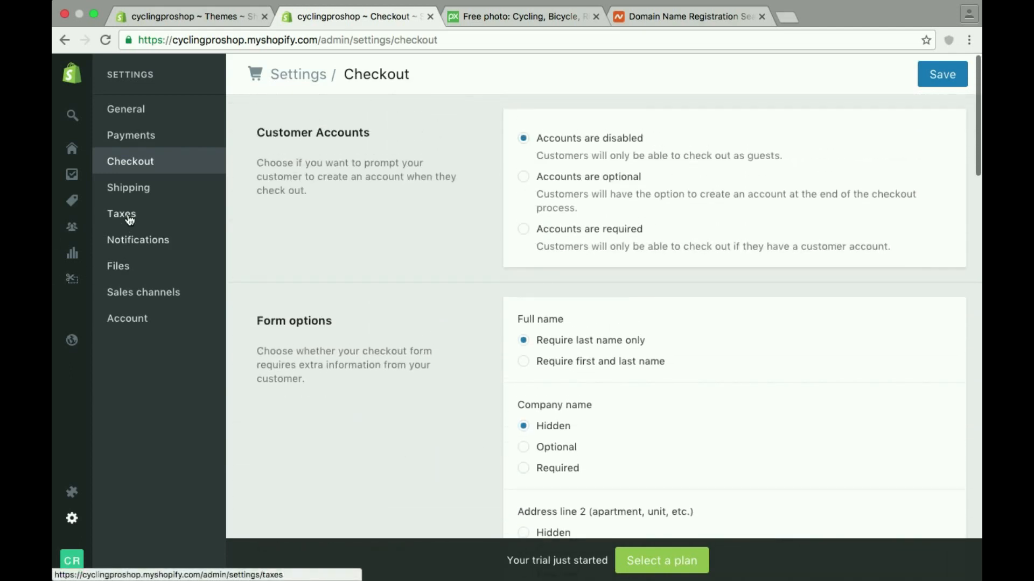
mouse_move(69, 492)
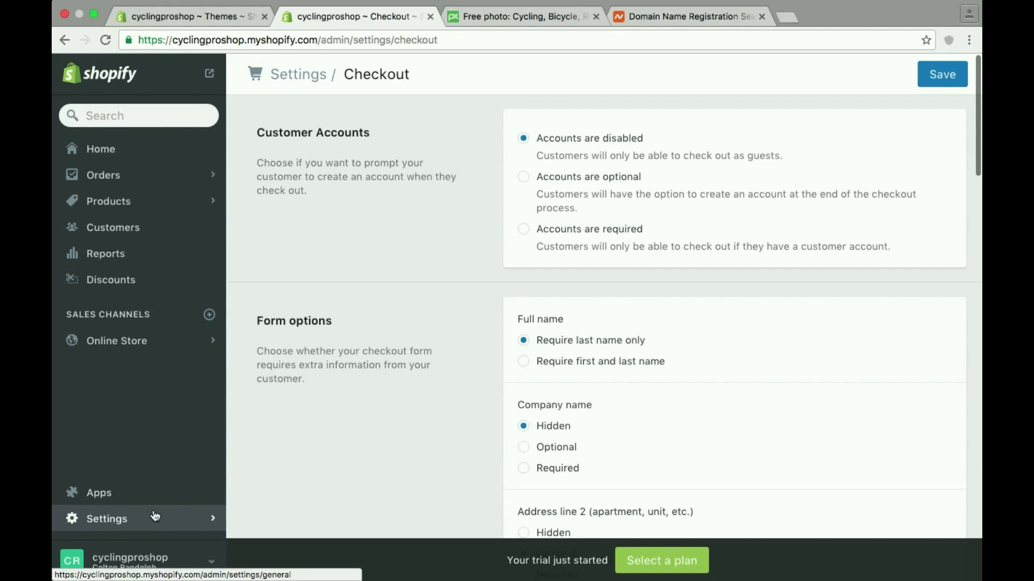
scroll(734, 318, "down", 1)
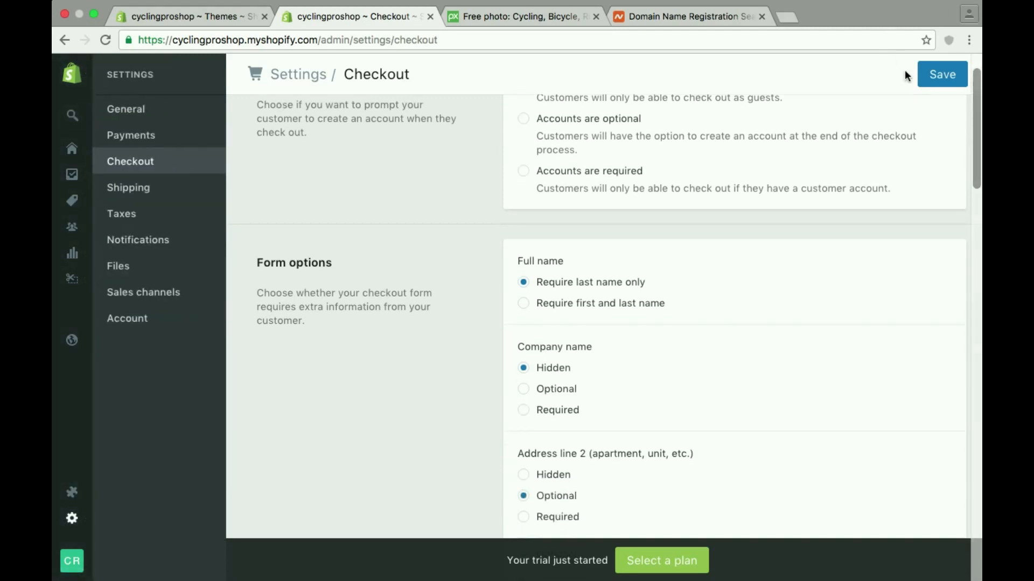
left_click(940, 81)
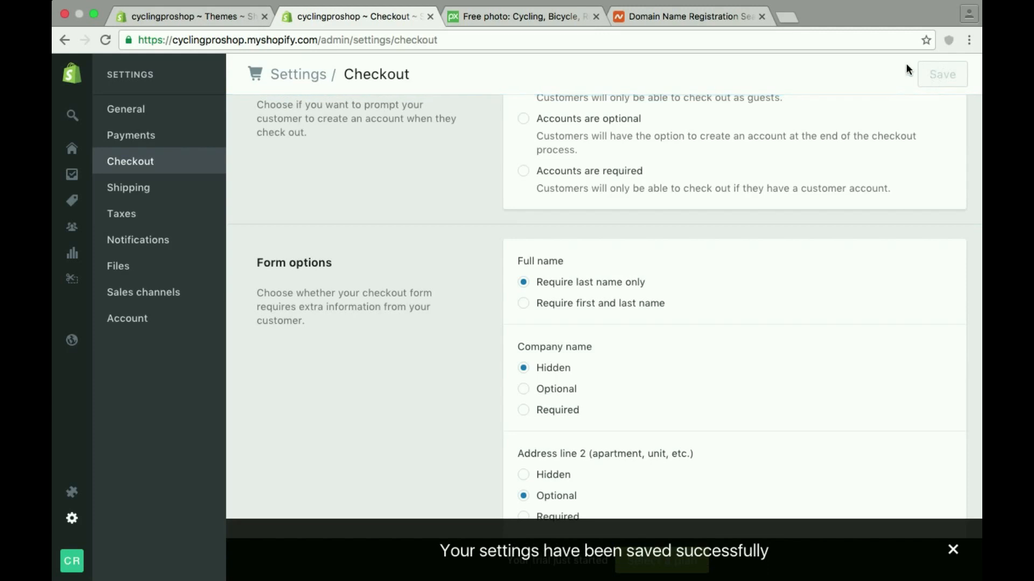
Step: Return to the online store's themes and view the Brooklyn theme's live home page to check the hero and navigation
scroll(343, 397, "down", 1)
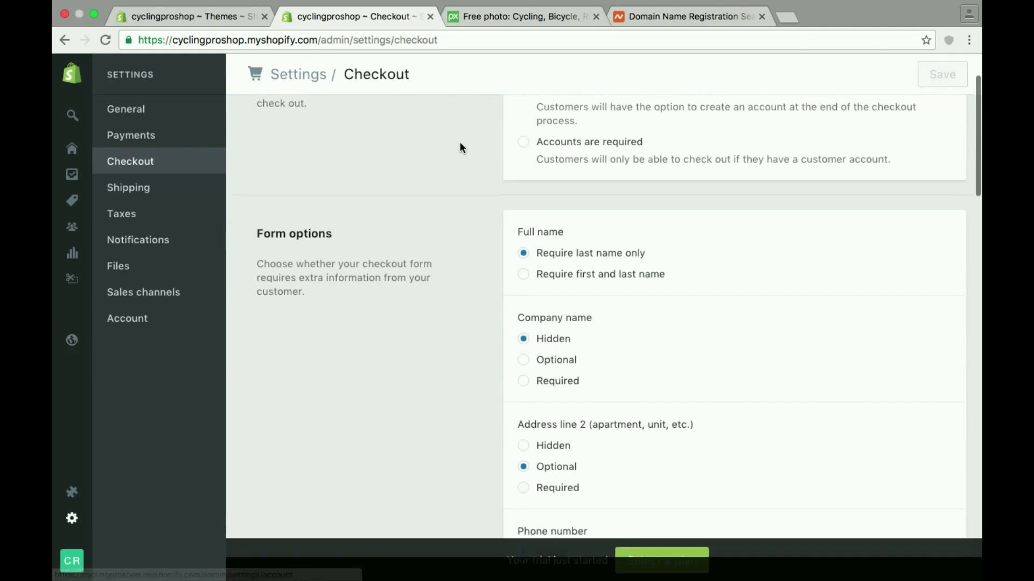
left_click(70, 563)
left_click(124, 358)
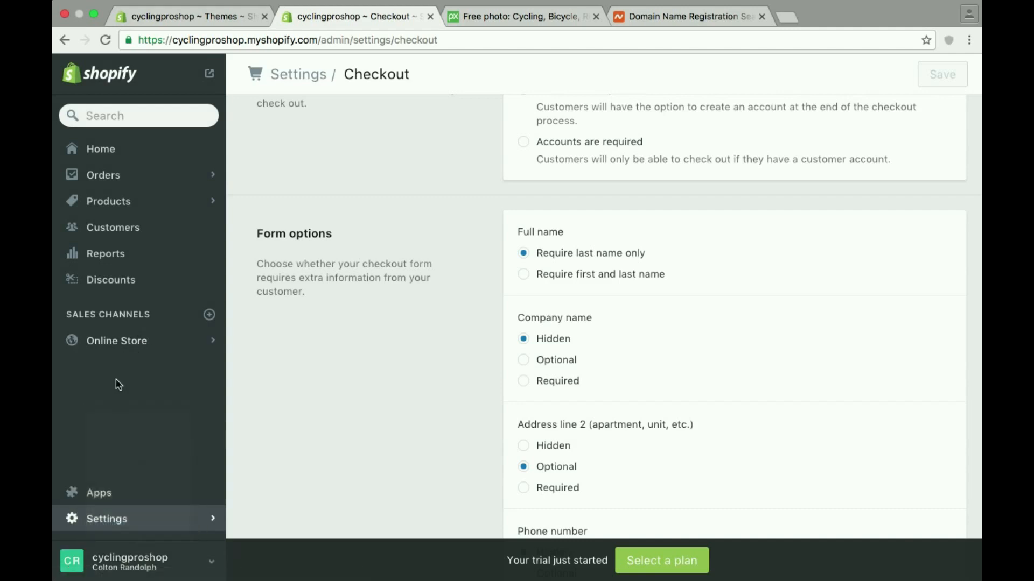
left_click(70, 340)
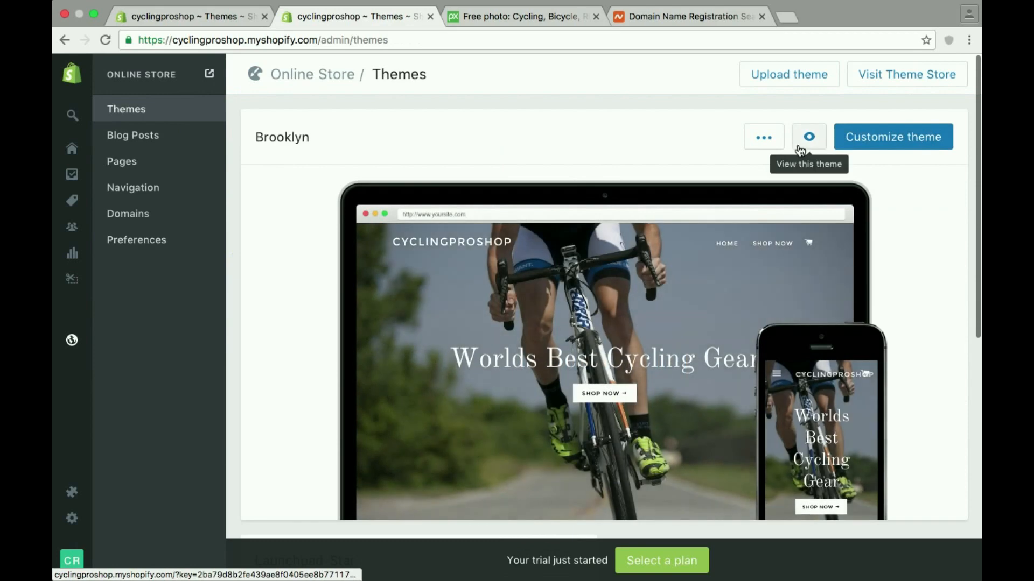
left_click(807, 139)
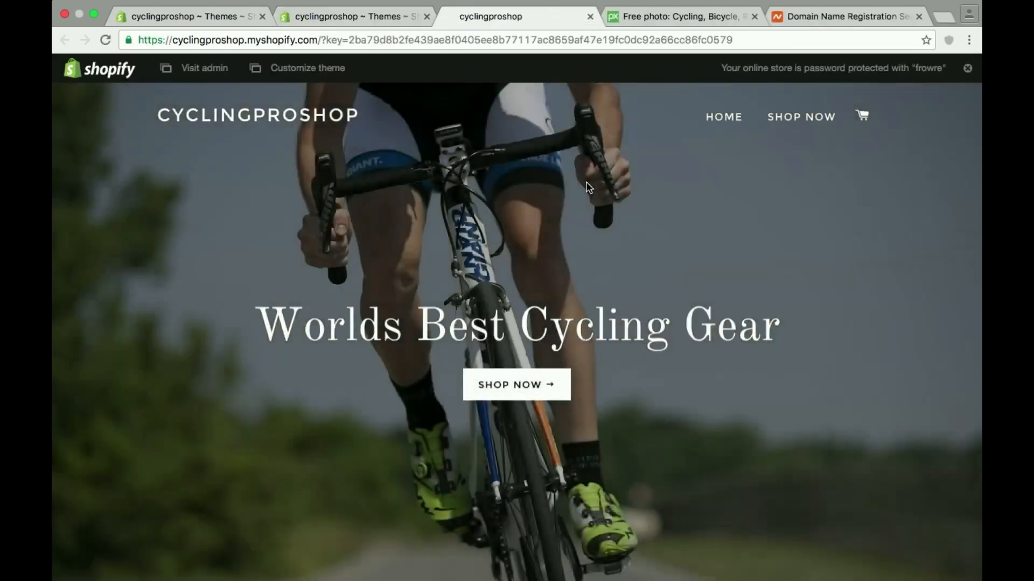
scroll(589, 187, "down", 3)
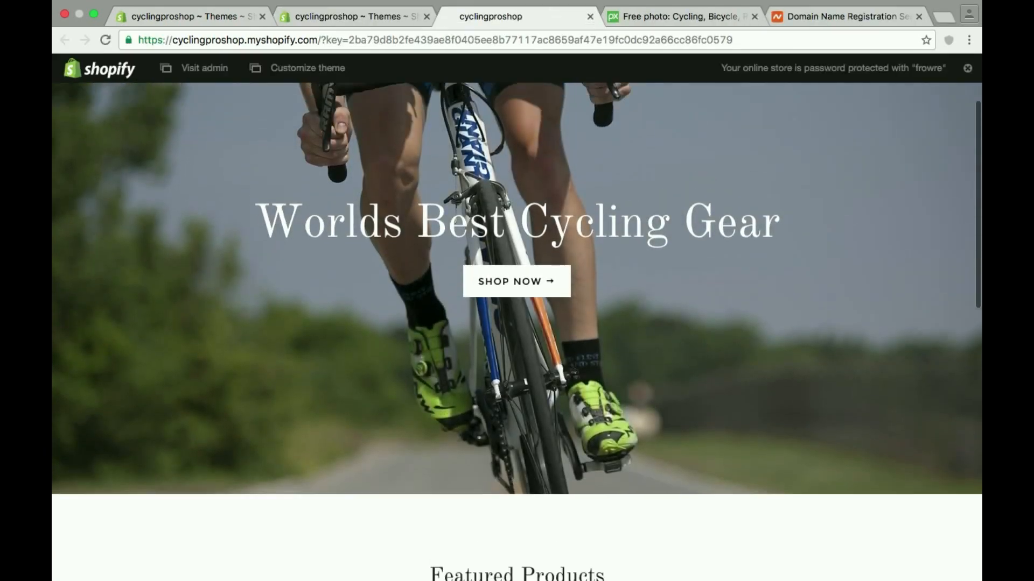
scroll(567, 318, "up", 3)
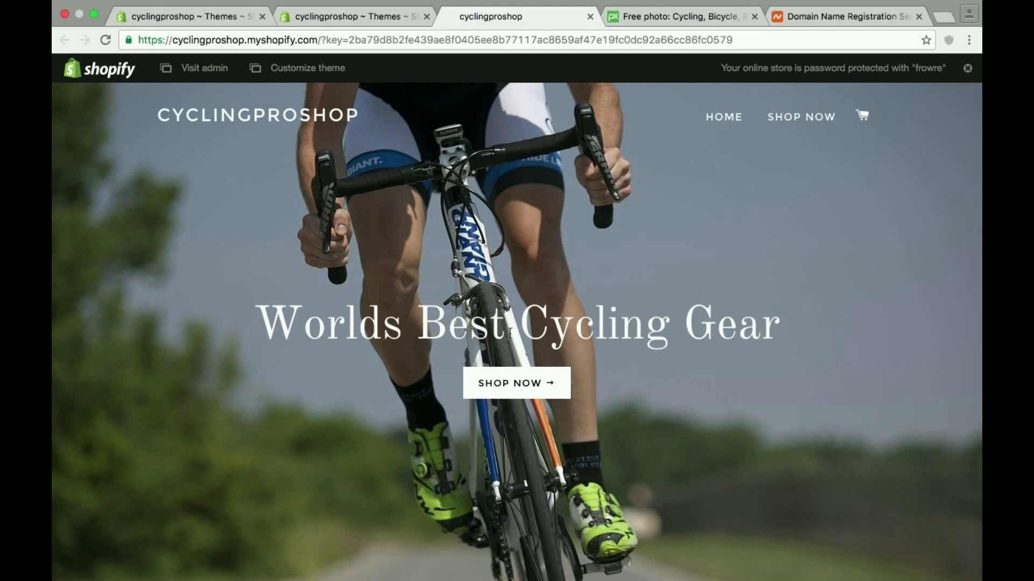
Step: Look over the live home page from the hero image through Featured Products and the mailing list signup to the footer
scroll(510, 330, "down", 10)
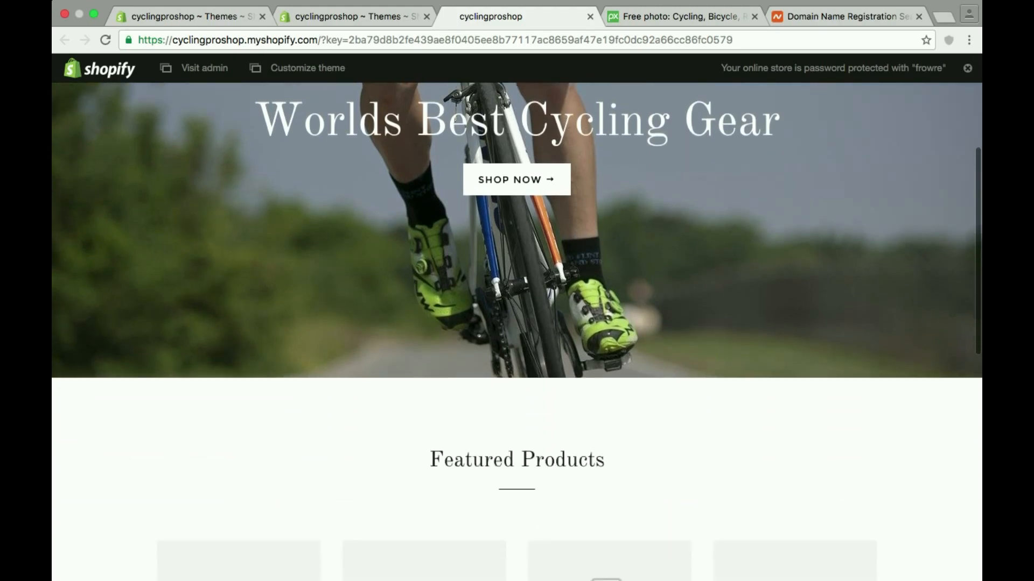
scroll(527, 371, "down", 9)
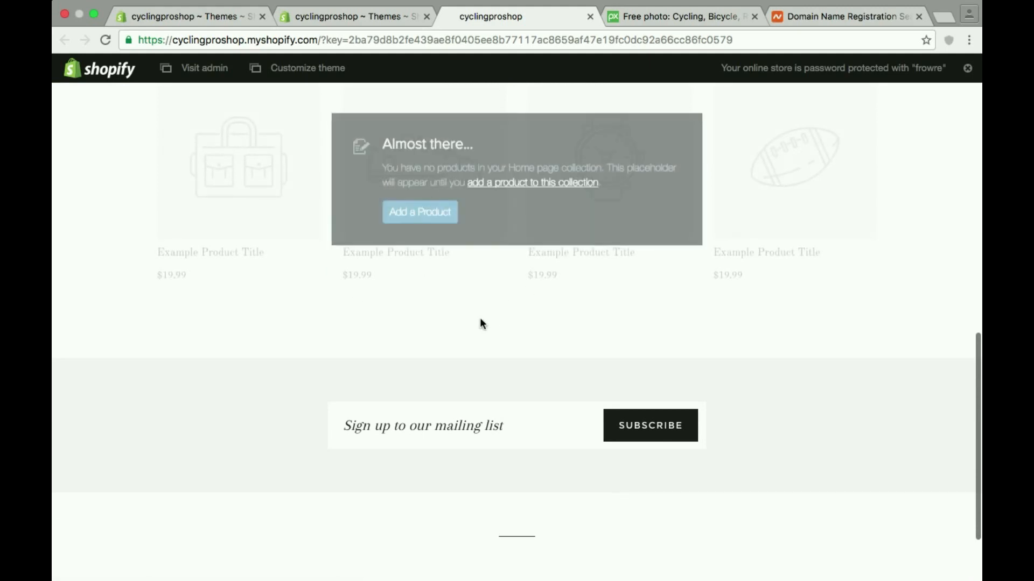
scroll(476, 301, "down", 1)
scroll(340, 305, "down", 2)
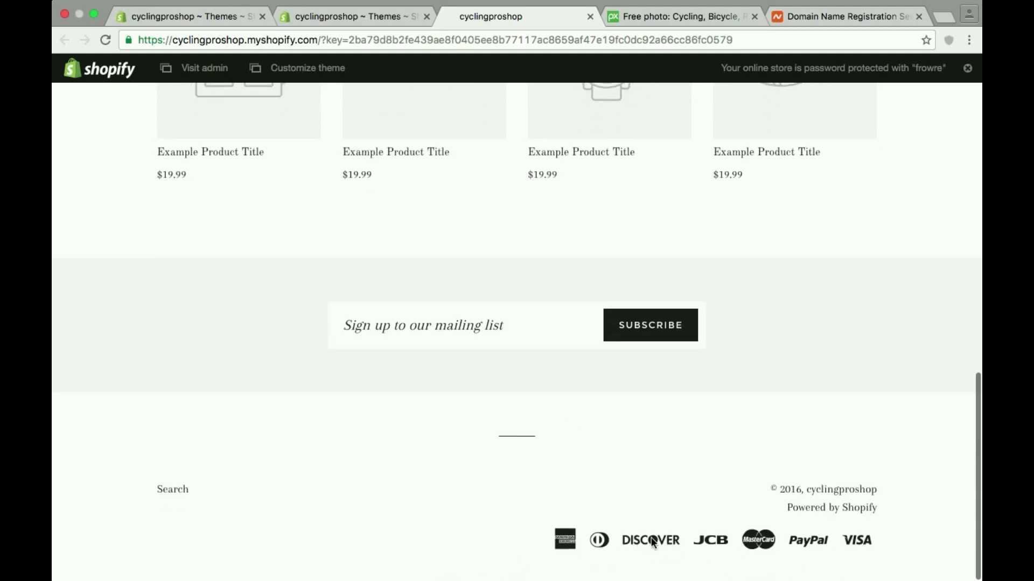
scroll(341, 485, "up", 10)
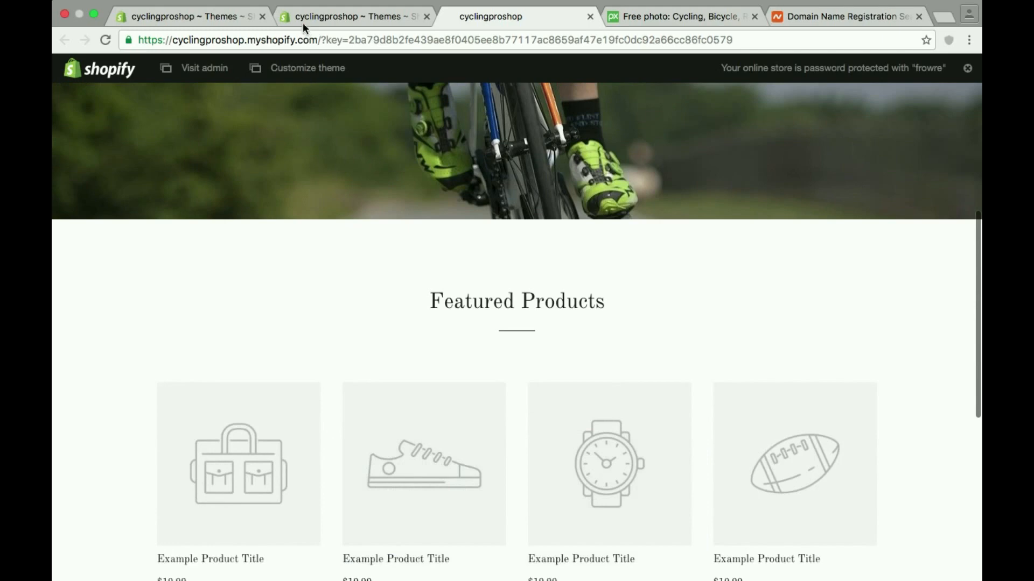
Step: Open the Brooklyn theme's color settings, change the drawer buttons to green #2fbb63, and copy that hex code
left_click(302, 23)
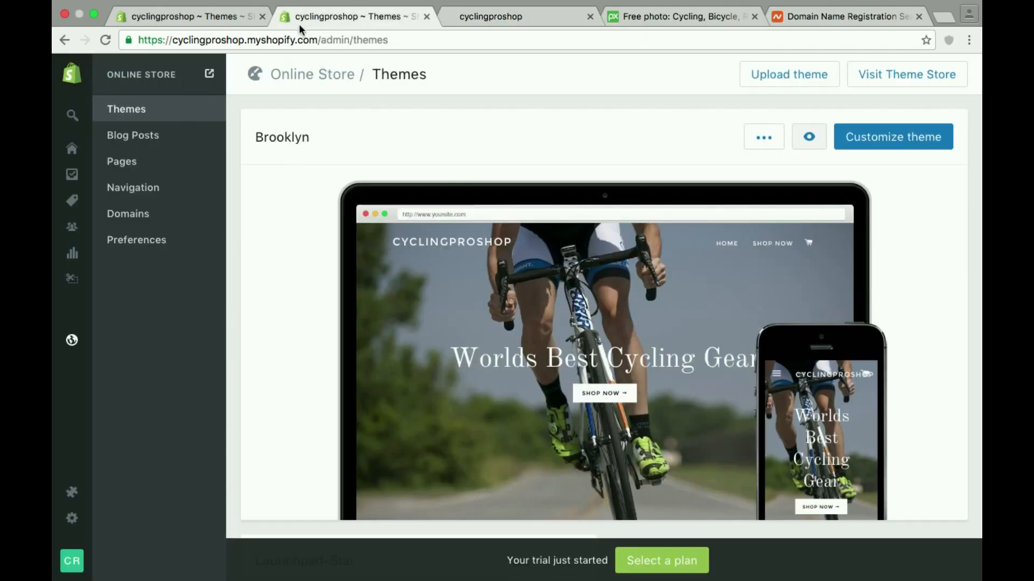
left_click(555, 363)
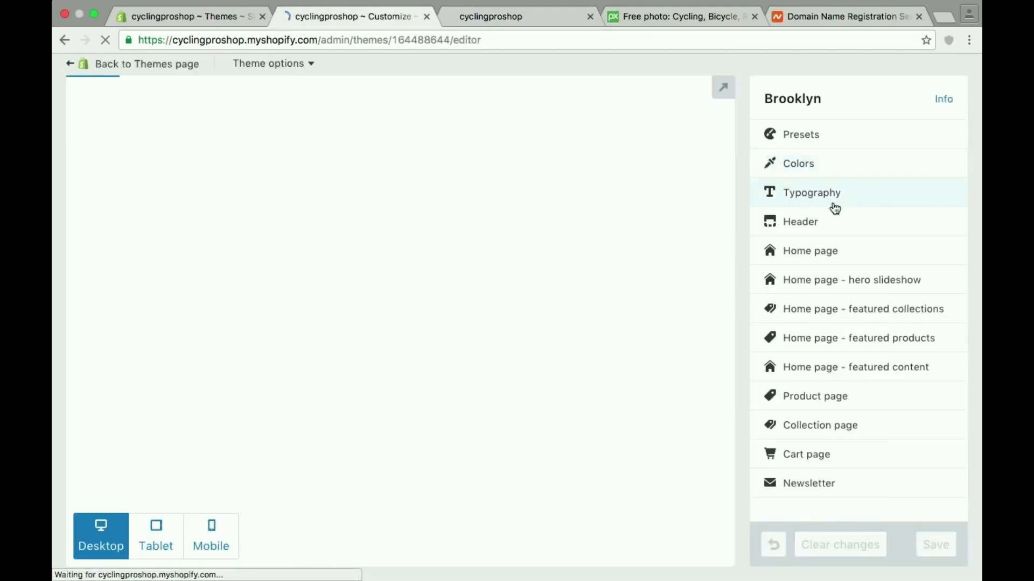
left_click(816, 173)
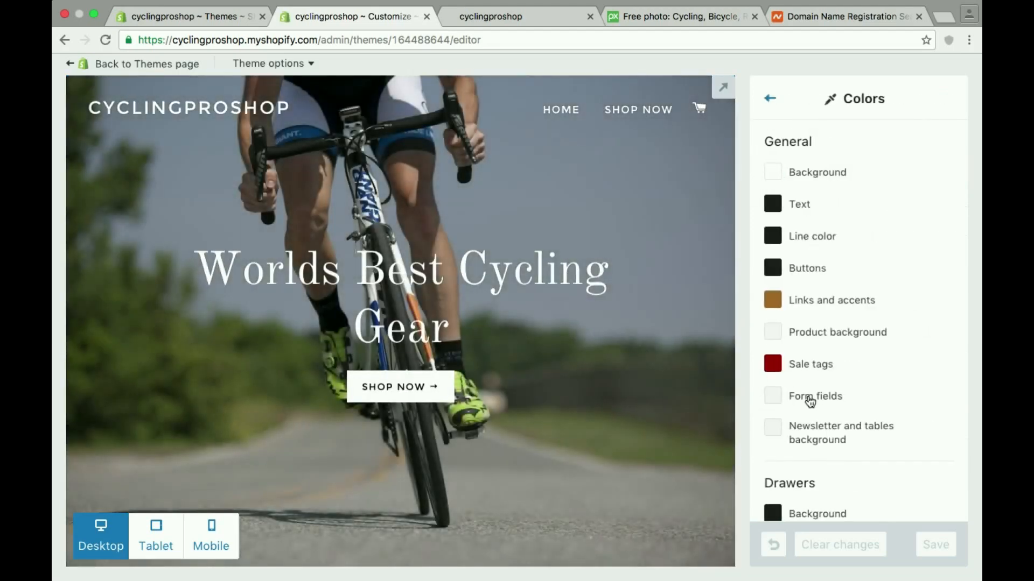
scroll(893, 372, "down", 5)
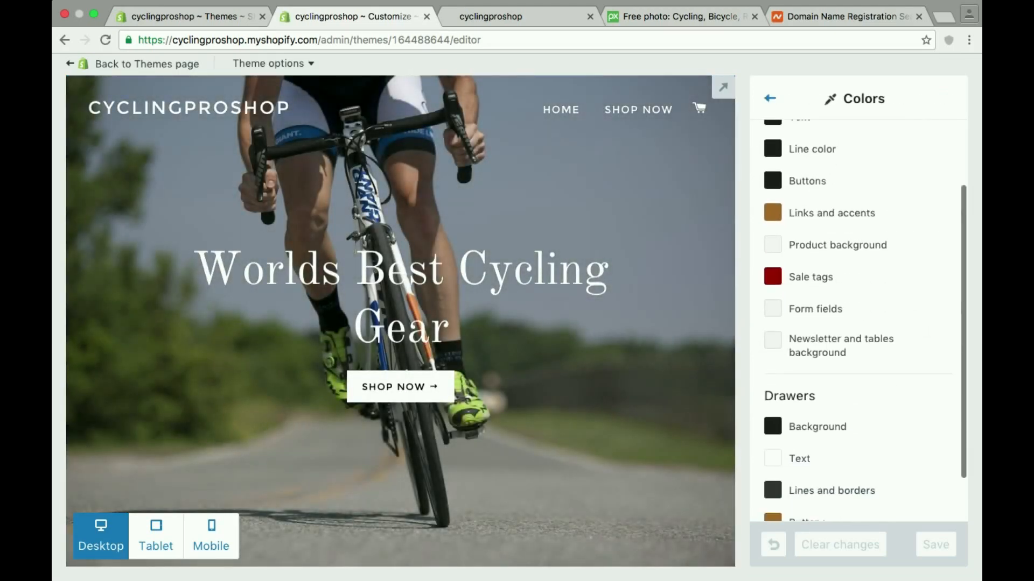
left_click(815, 478)
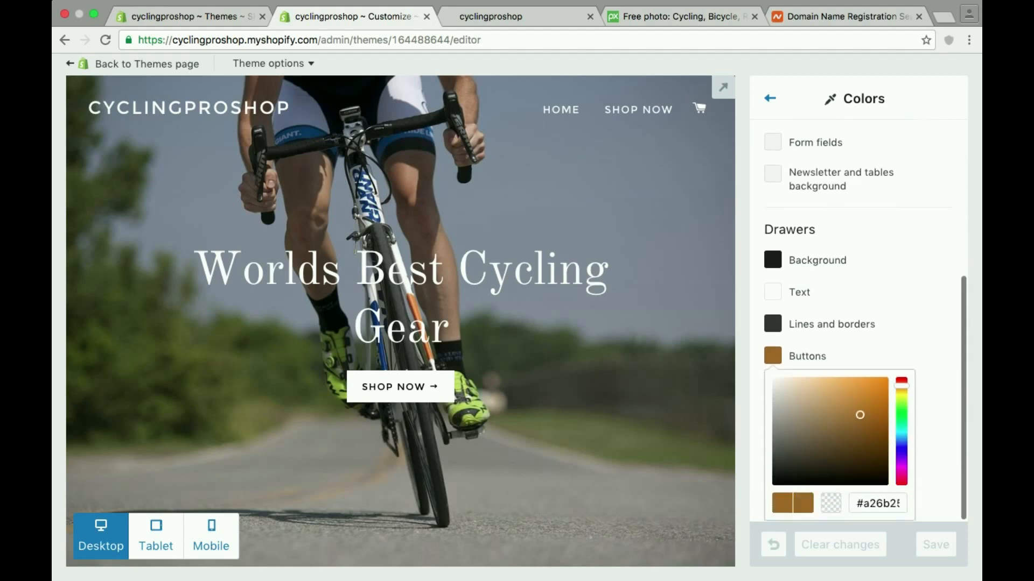
left_click(901, 418)
left_click_drag(859, 405, 858, 404)
left_click(878, 504)
key("super+c")
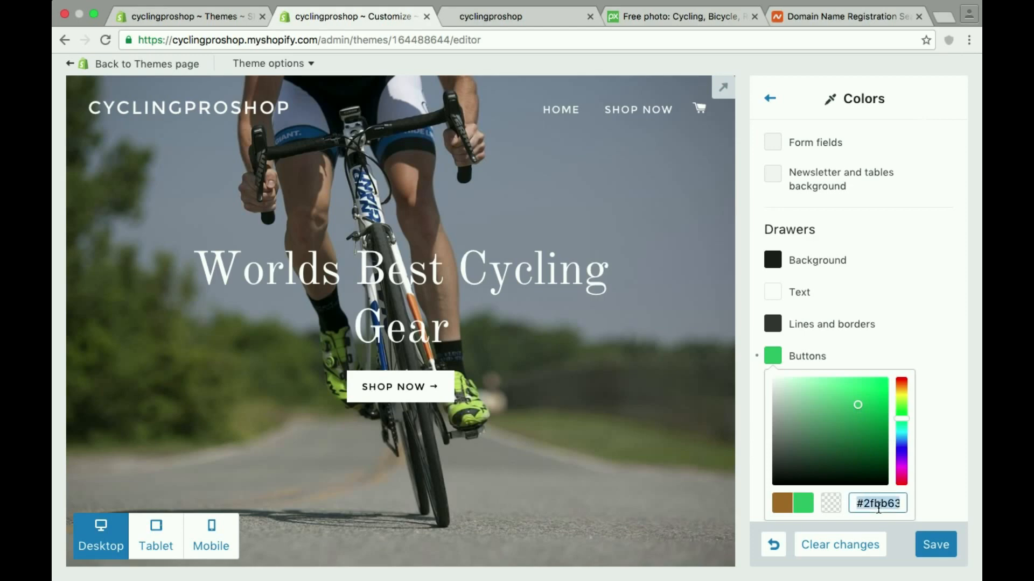
left_click(947, 346)
Step: Apply the copied green to the newsletter and tables background, check the mailing list section in the preview, and save
scroll(913, 346, "up", 3)
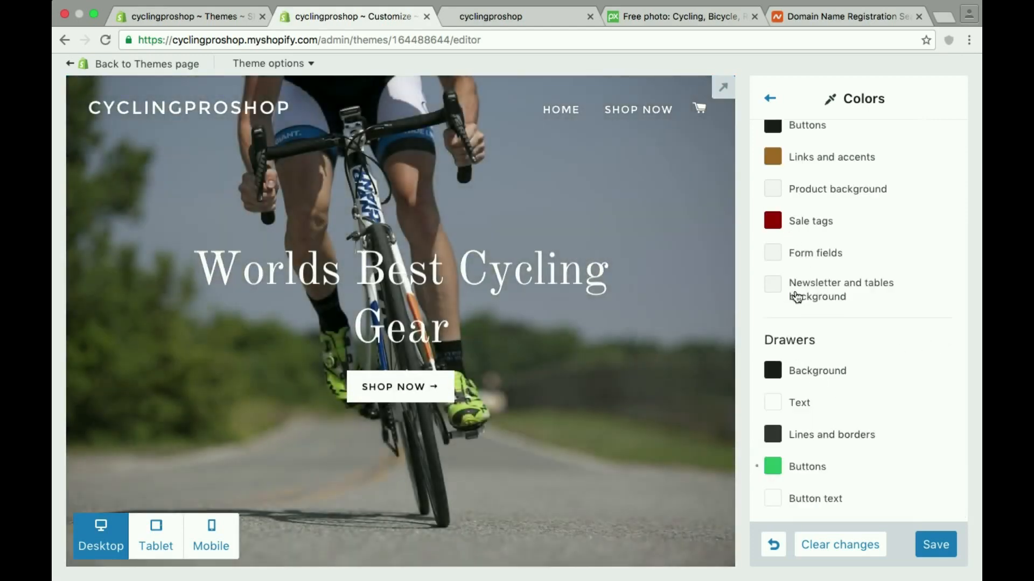
left_click(793, 295)
left_click(867, 431)
key("super+v")
left_click(892, 490)
scroll(498, 387, "down", 8)
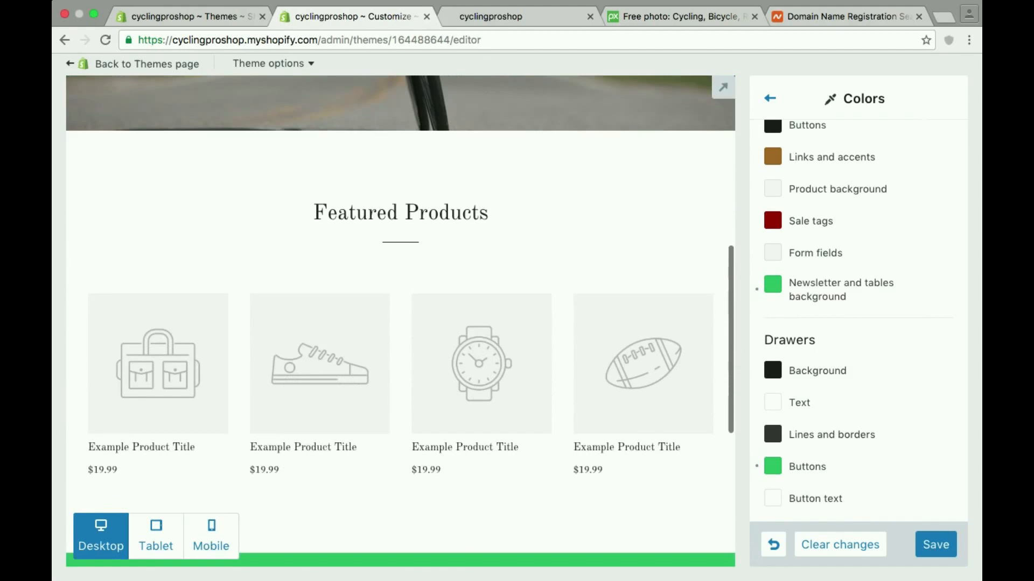
scroll(410, 469, "down", 6)
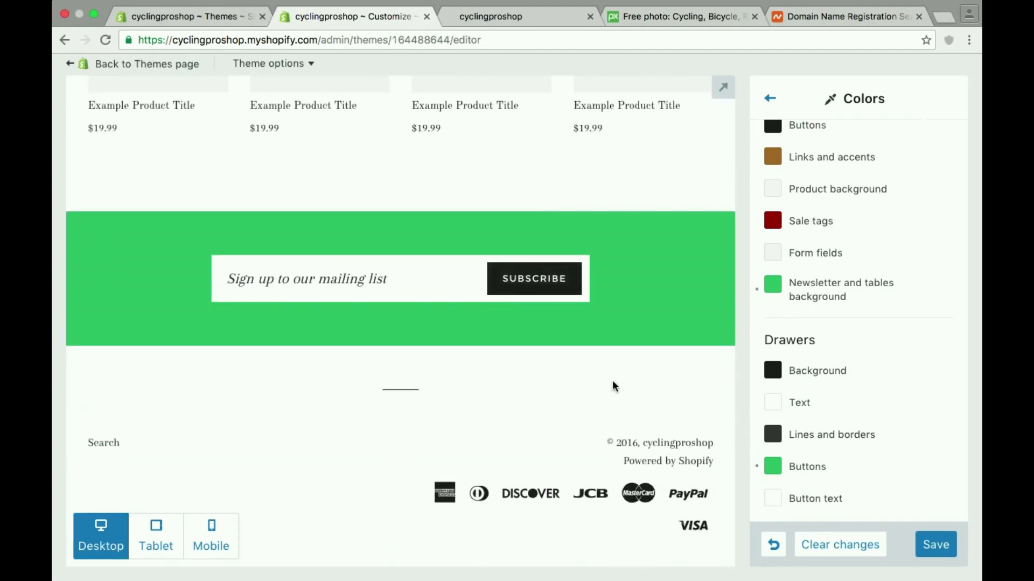
left_click(935, 544)
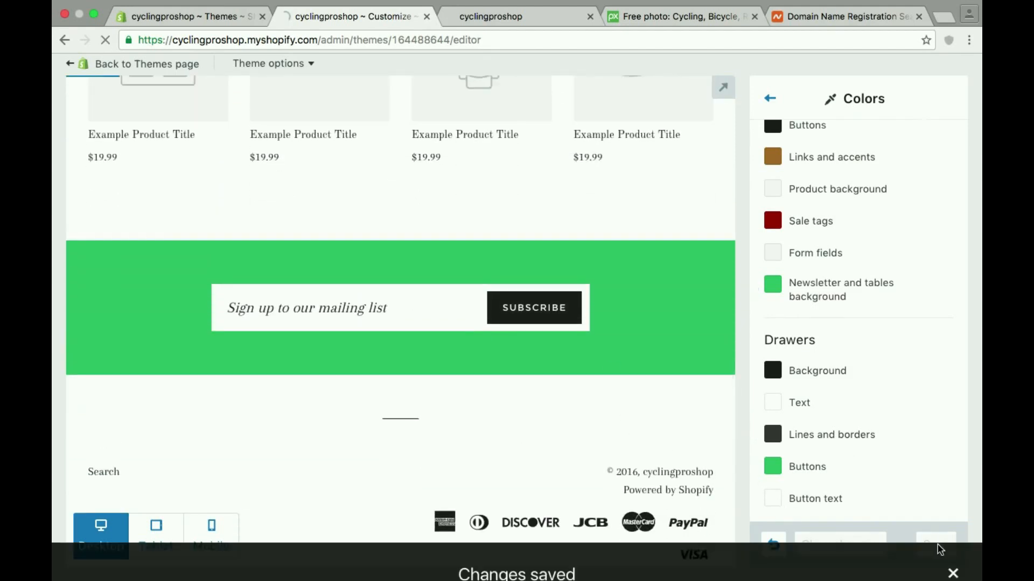
Step: Set the links and accents color to the same copied green and save the theme changes
left_click(806, 156)
left_click(858, 305)
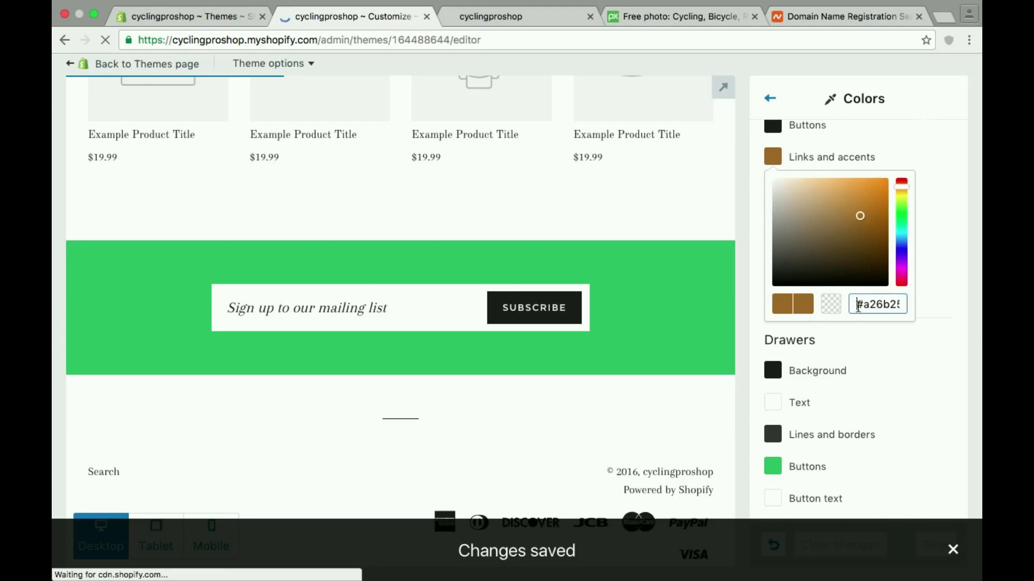
key("super+a")
key("super+v")
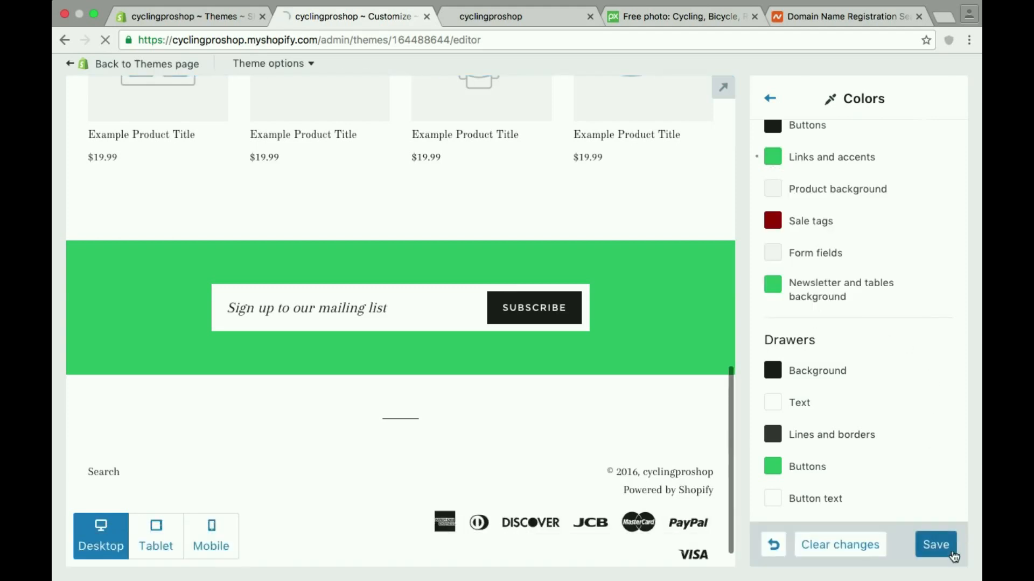
left_click(939, 545)
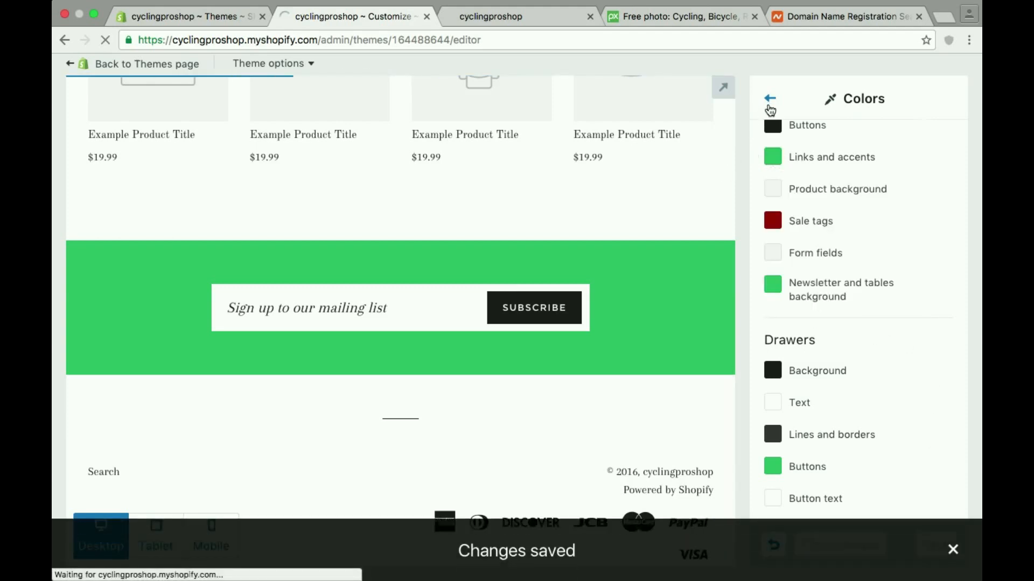
Step: Return to the open storefront page and view its Featured Products section and hero image
left_click(496, 16)
scroll(431, 354, "up", 6)
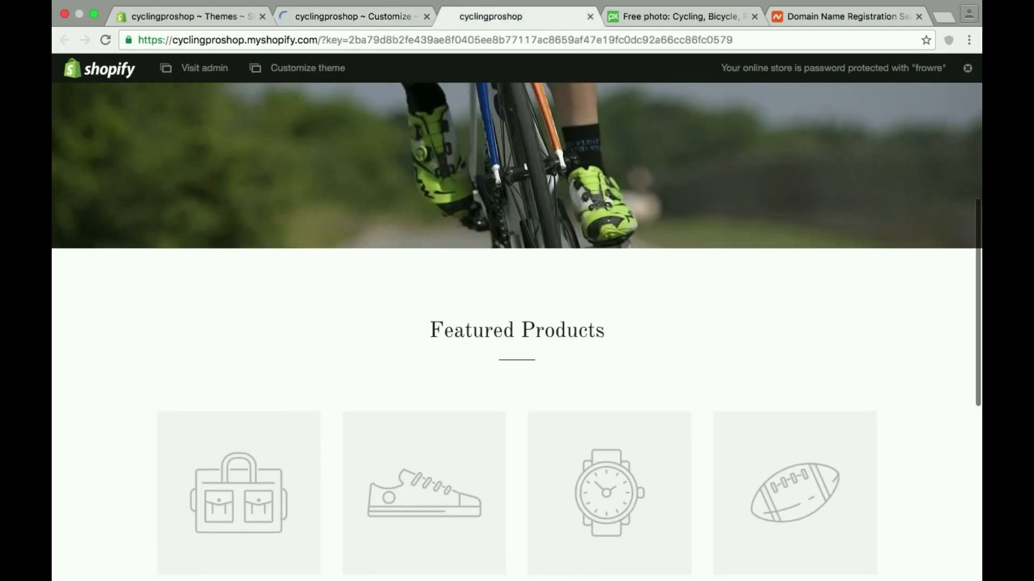
scroll(839, 240, "up", 1)
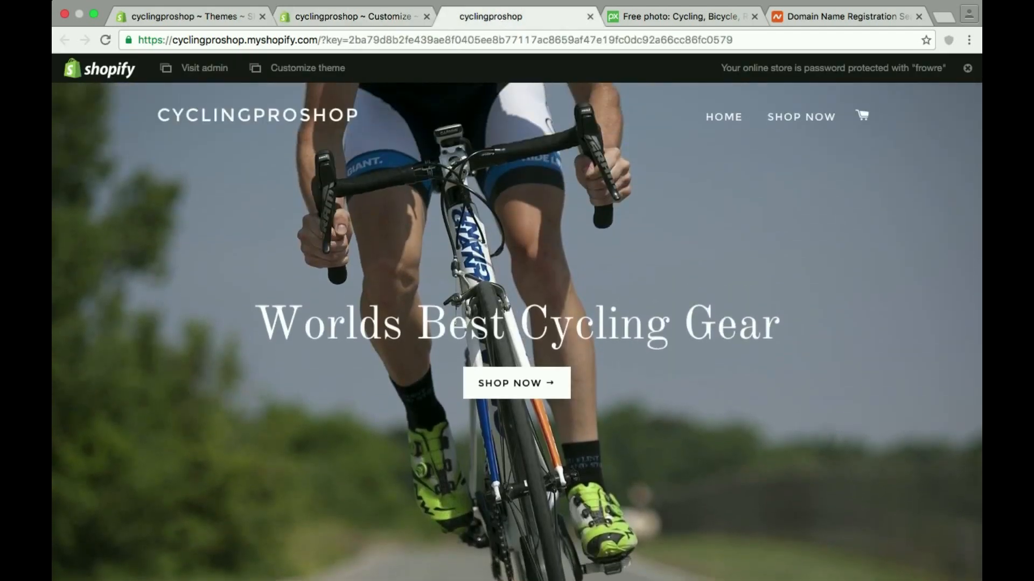
scroll(839, 241, "down", 1)
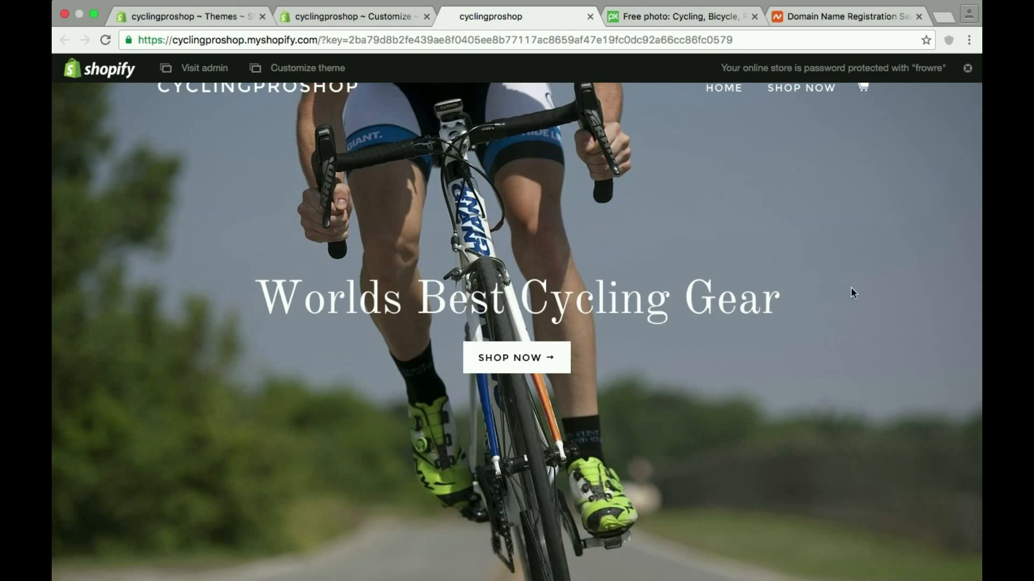
Step: Switch to Preview and view the 7SeriesVideo.png overview of the series steps
mouse_move(669, 571)
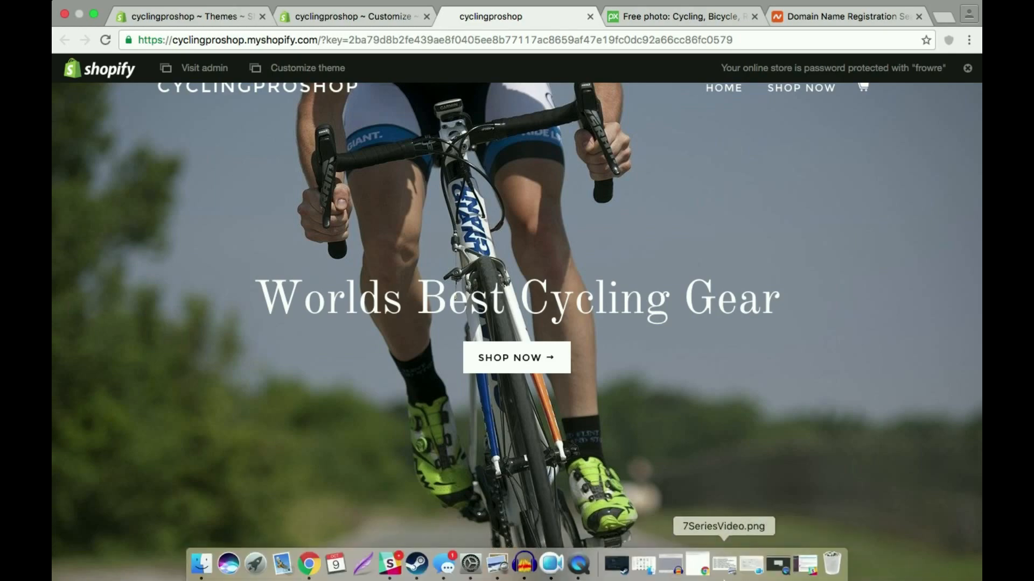
left_click(713, 575)
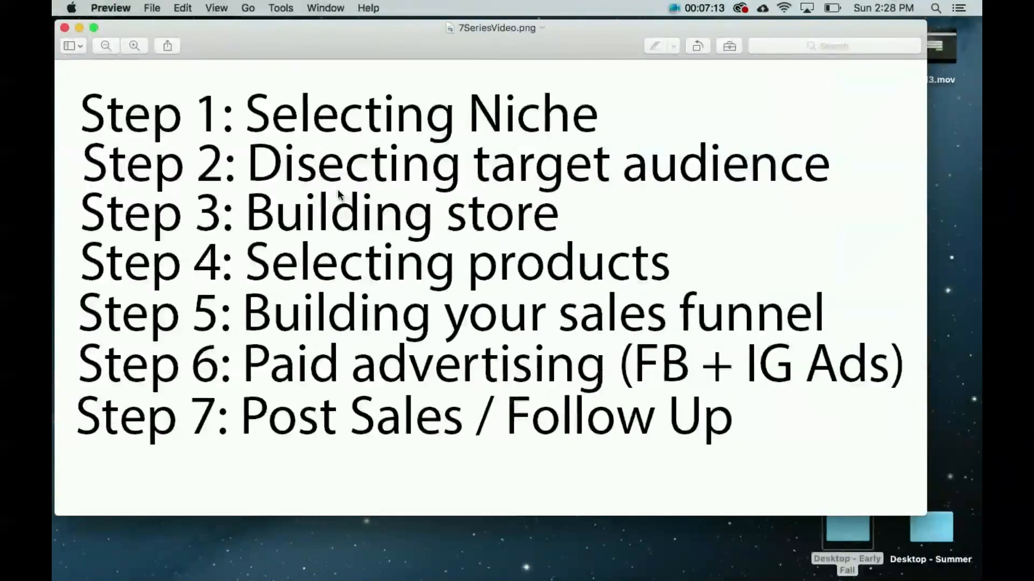